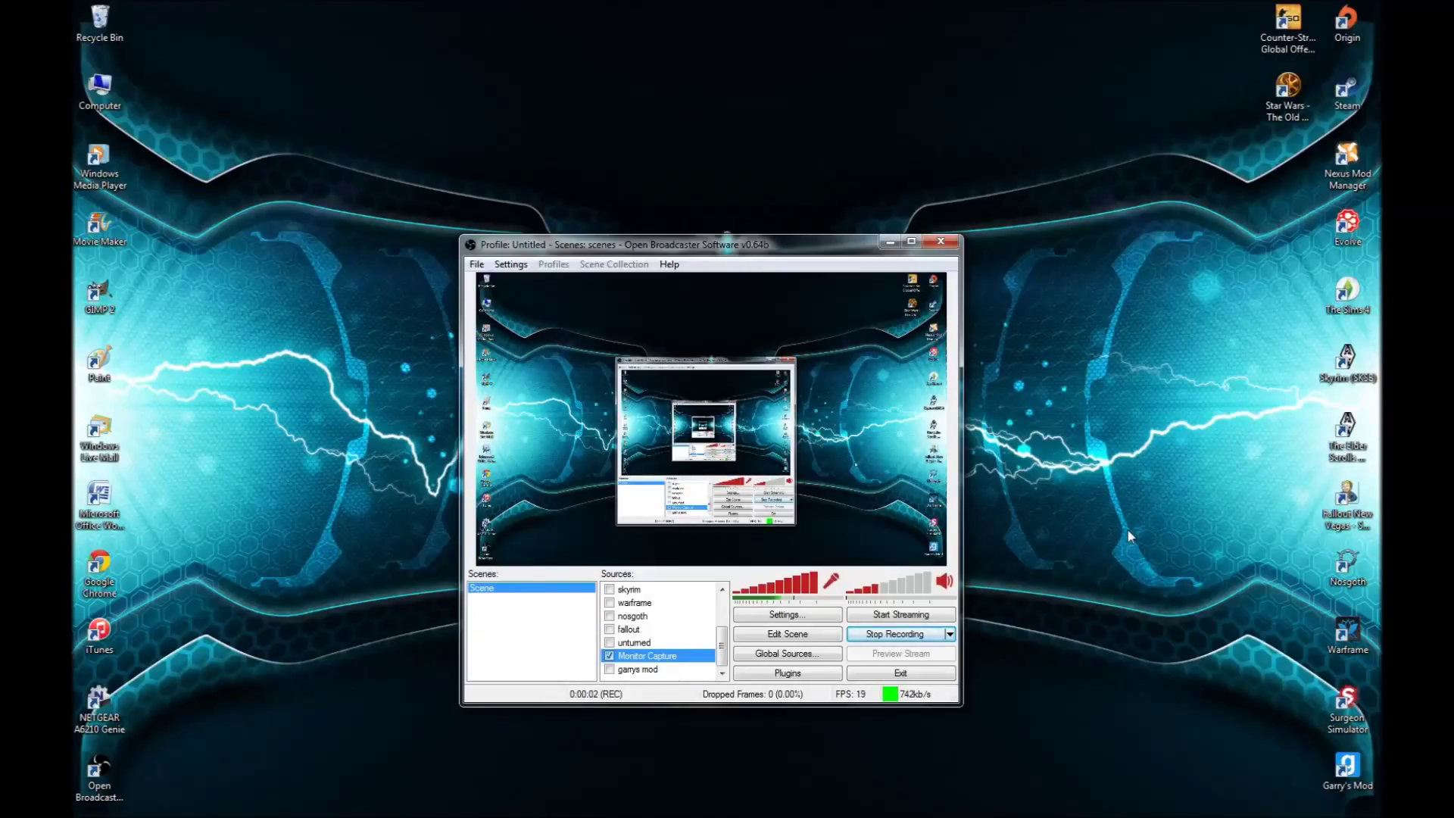
Step: Hide the OBS window and all other windows so only the desktop shows
left_click(1128, 531)
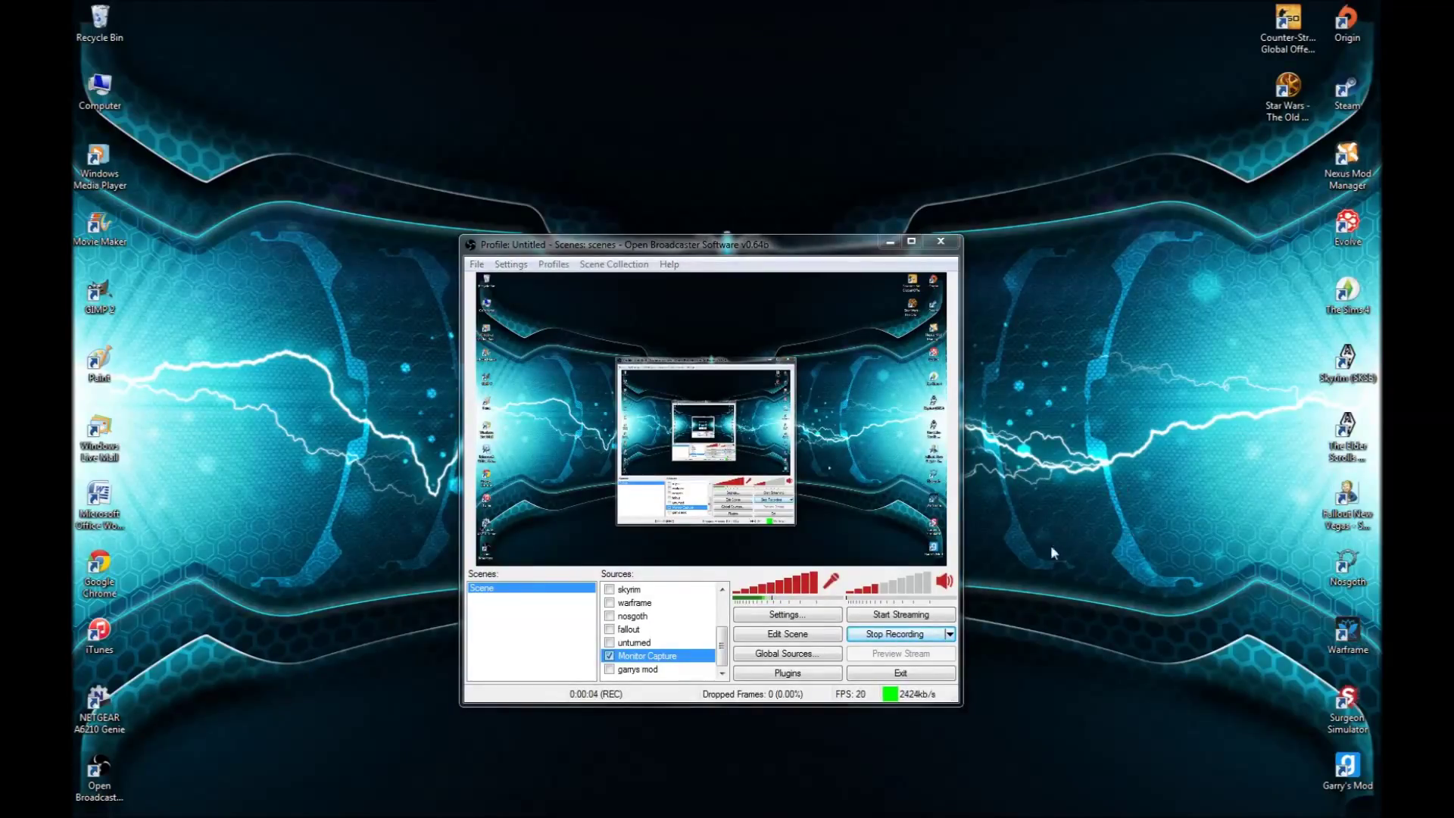
mouse_move(1056, 815)
left_click(1377, 803)
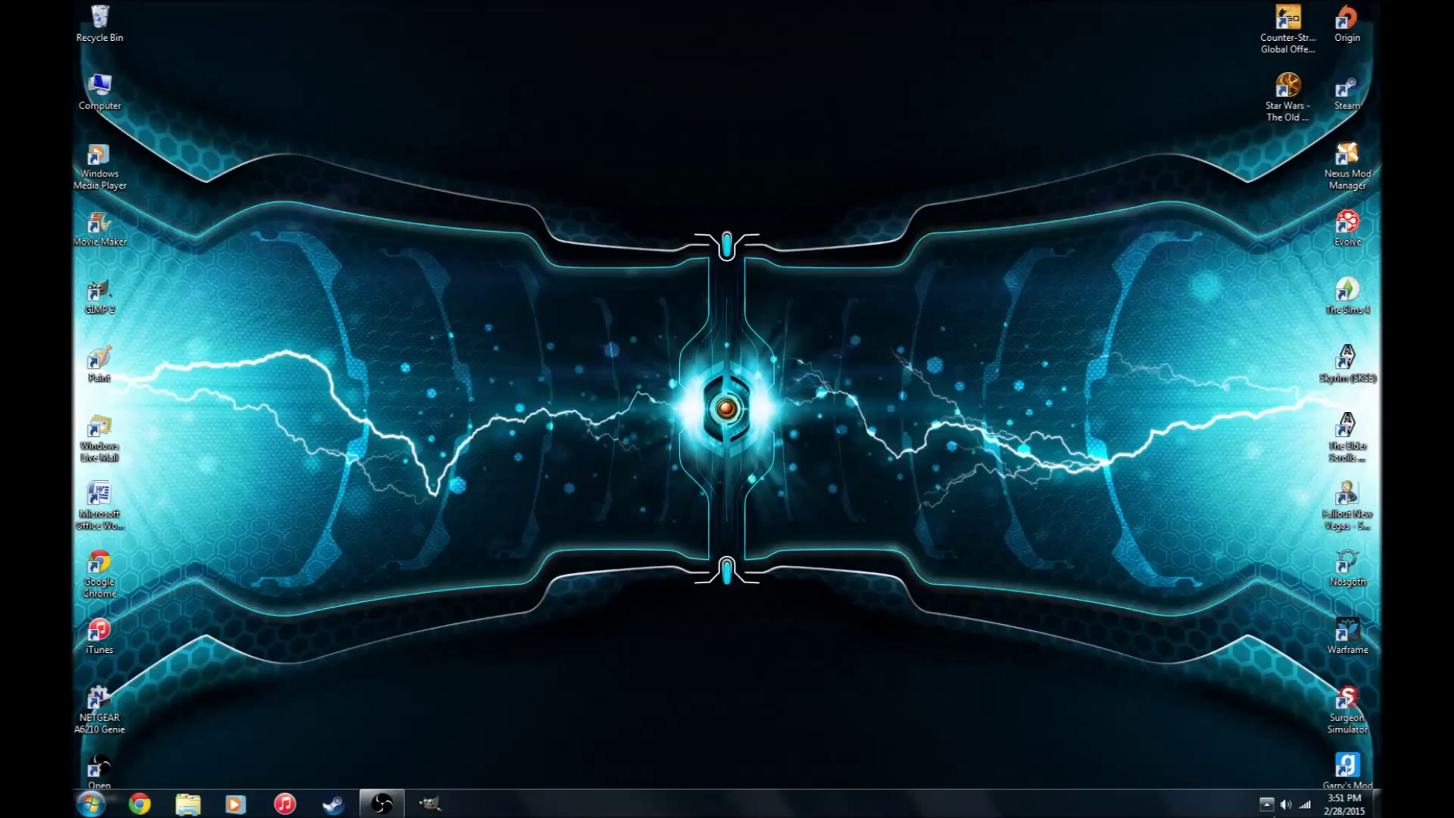
Step: Open the Turtle Beach headset's Speakers Properties from the tray volume icon, reopening it once
left_click(1286, 804)
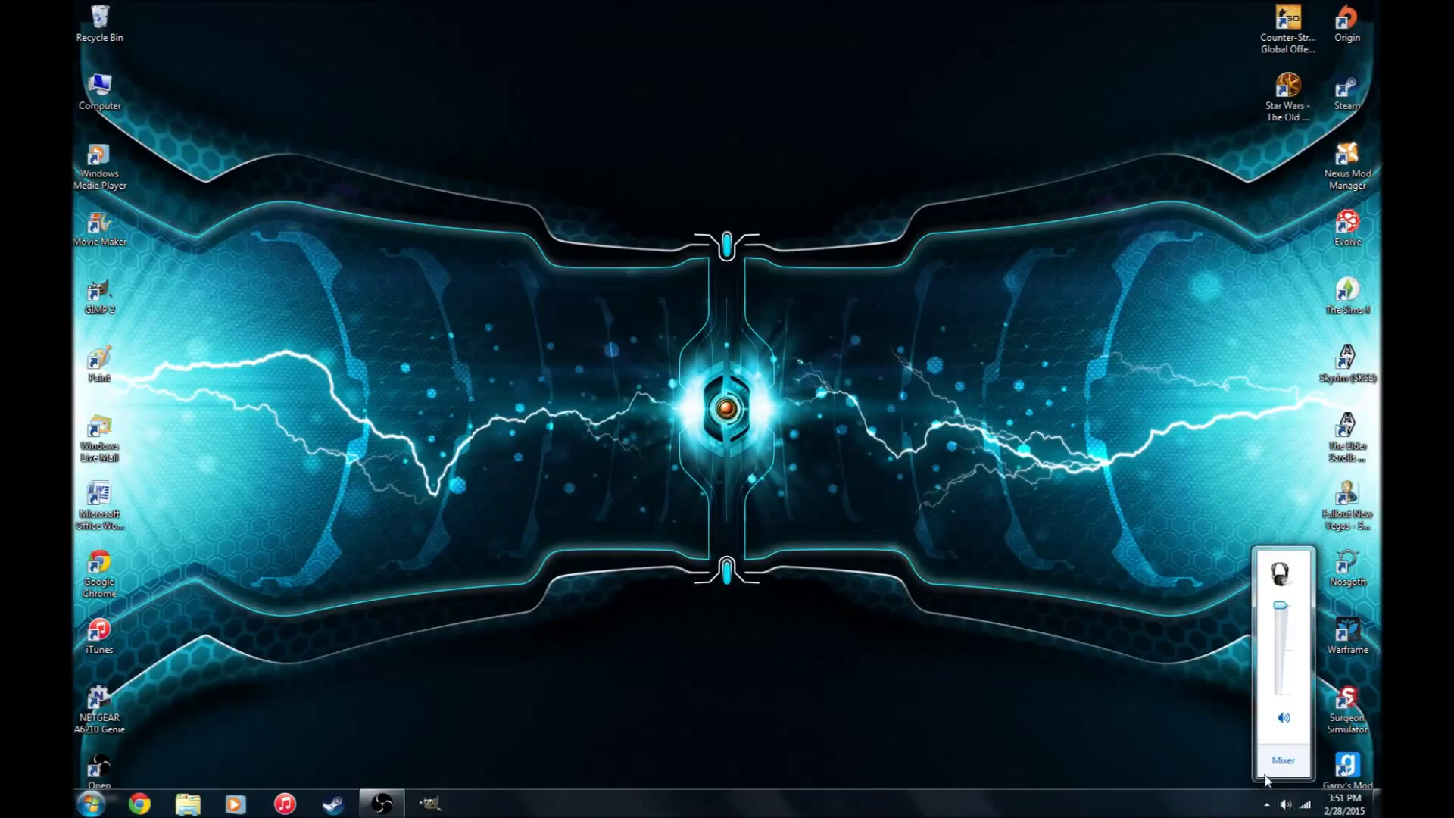
left_click(1282, 576)
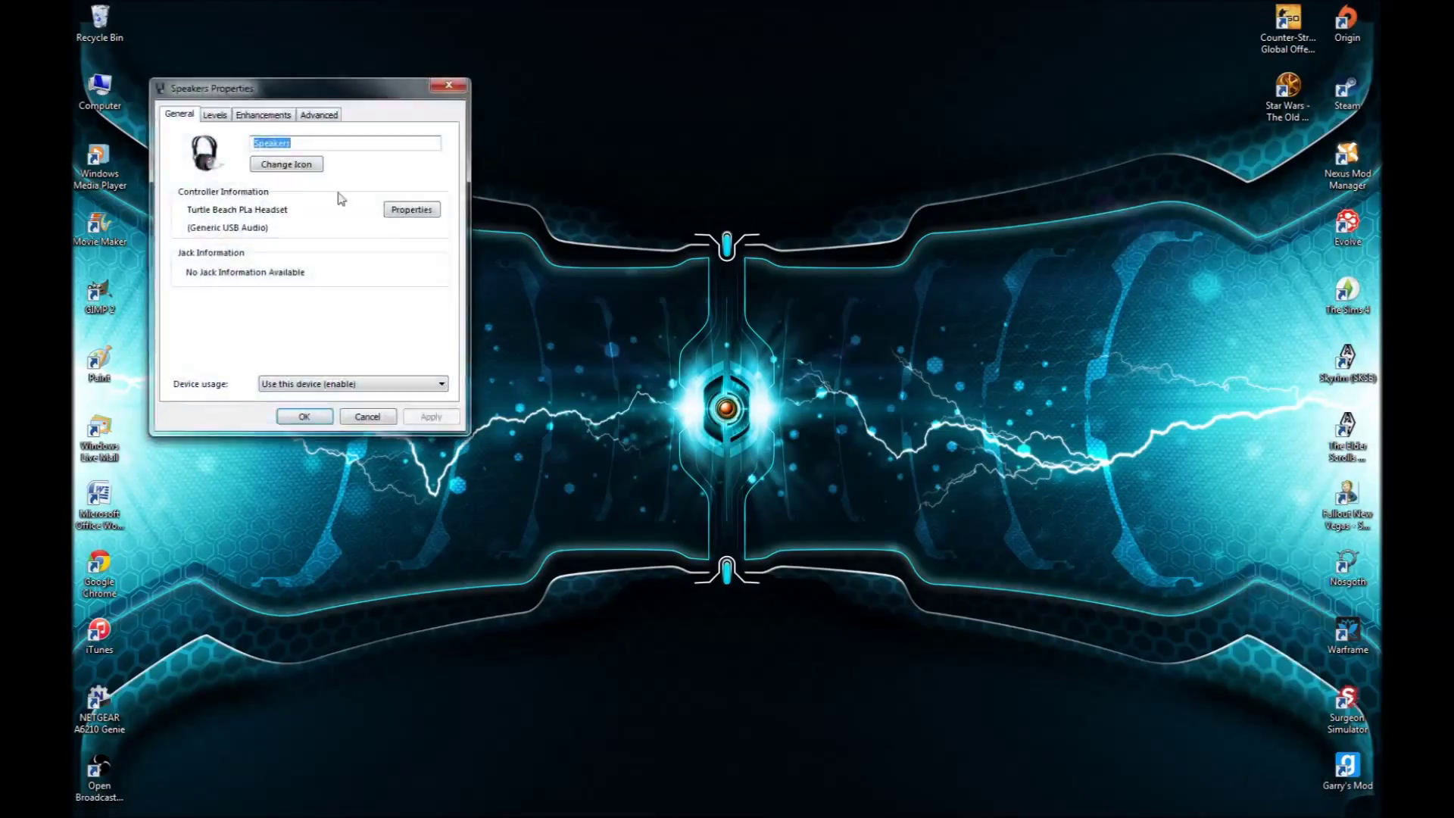
left_click(449, 85)
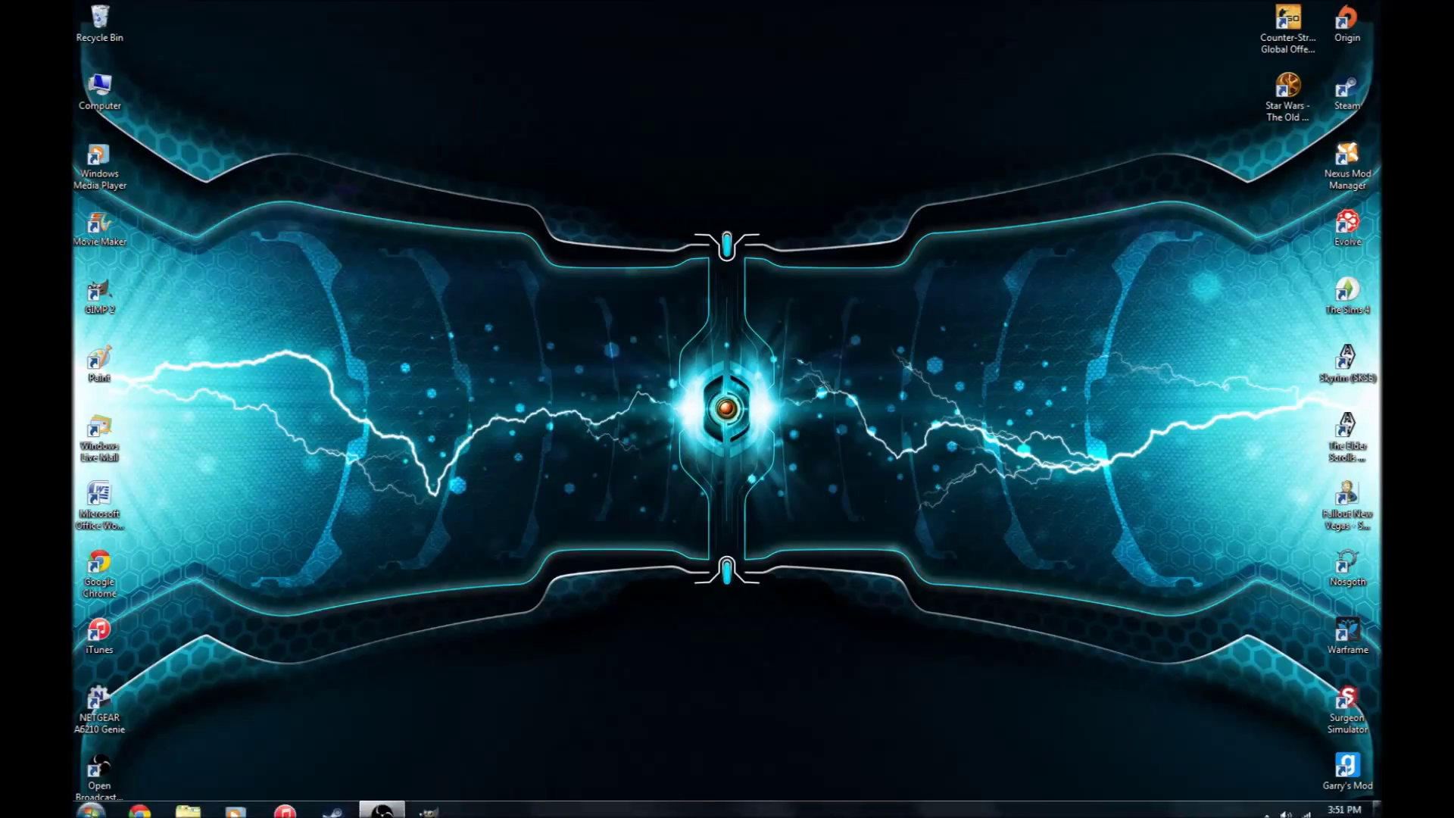
left_click(1293, 805)
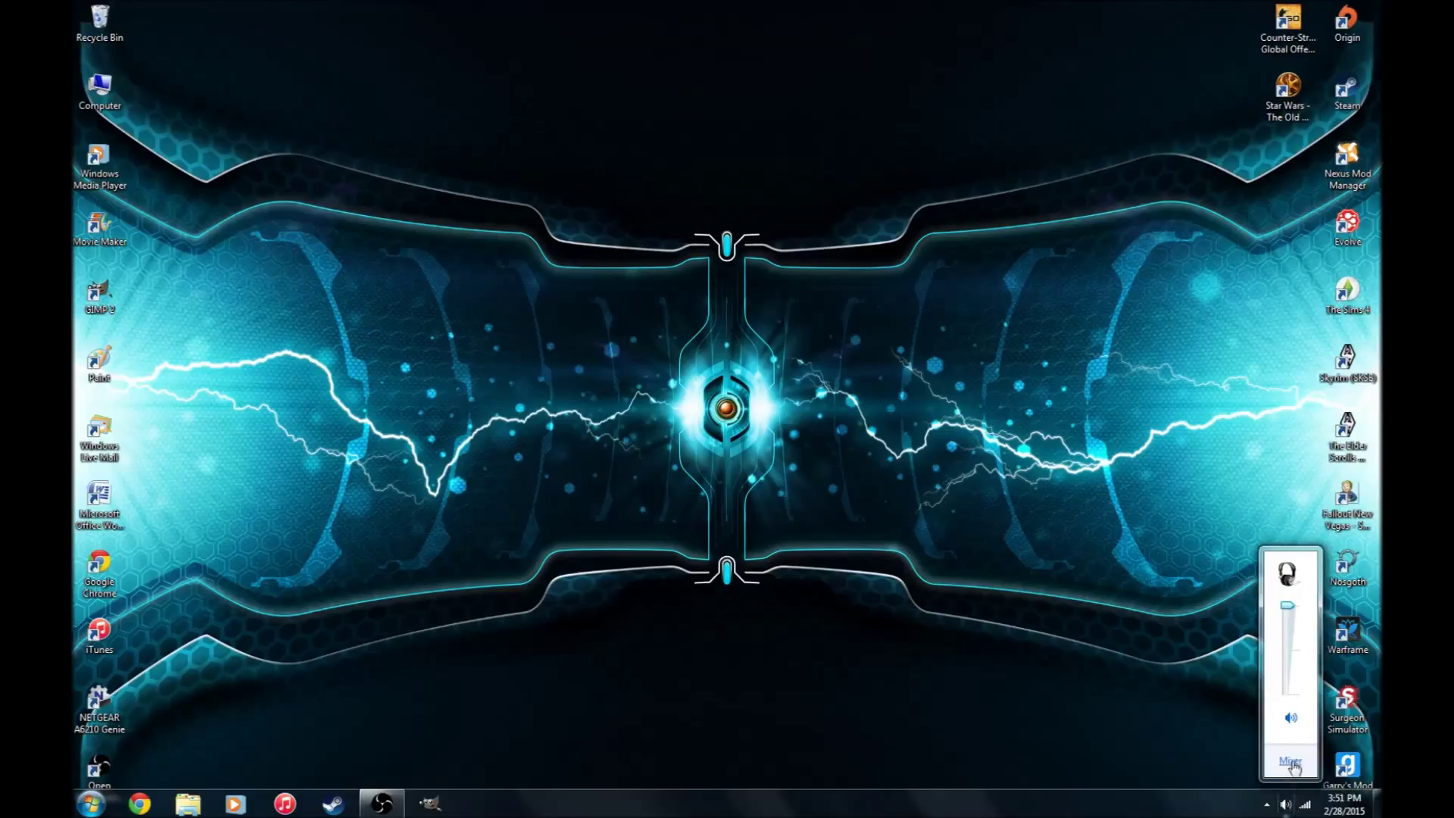
left_click(1291, 573)
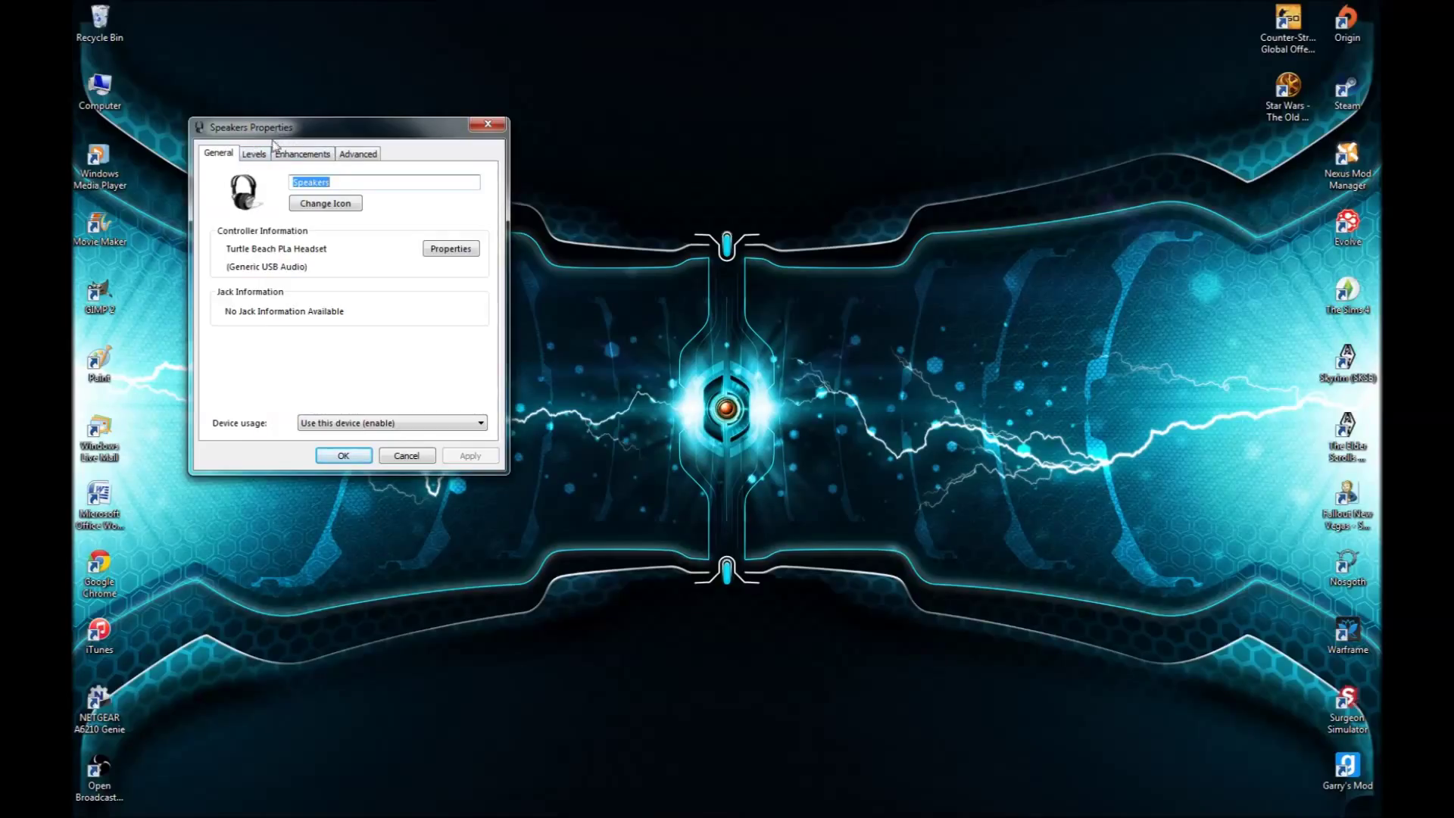
Step: Open the Bass Boost Settings dialog from the Enhancements tab and nudge it aside
left_click(286, 155)
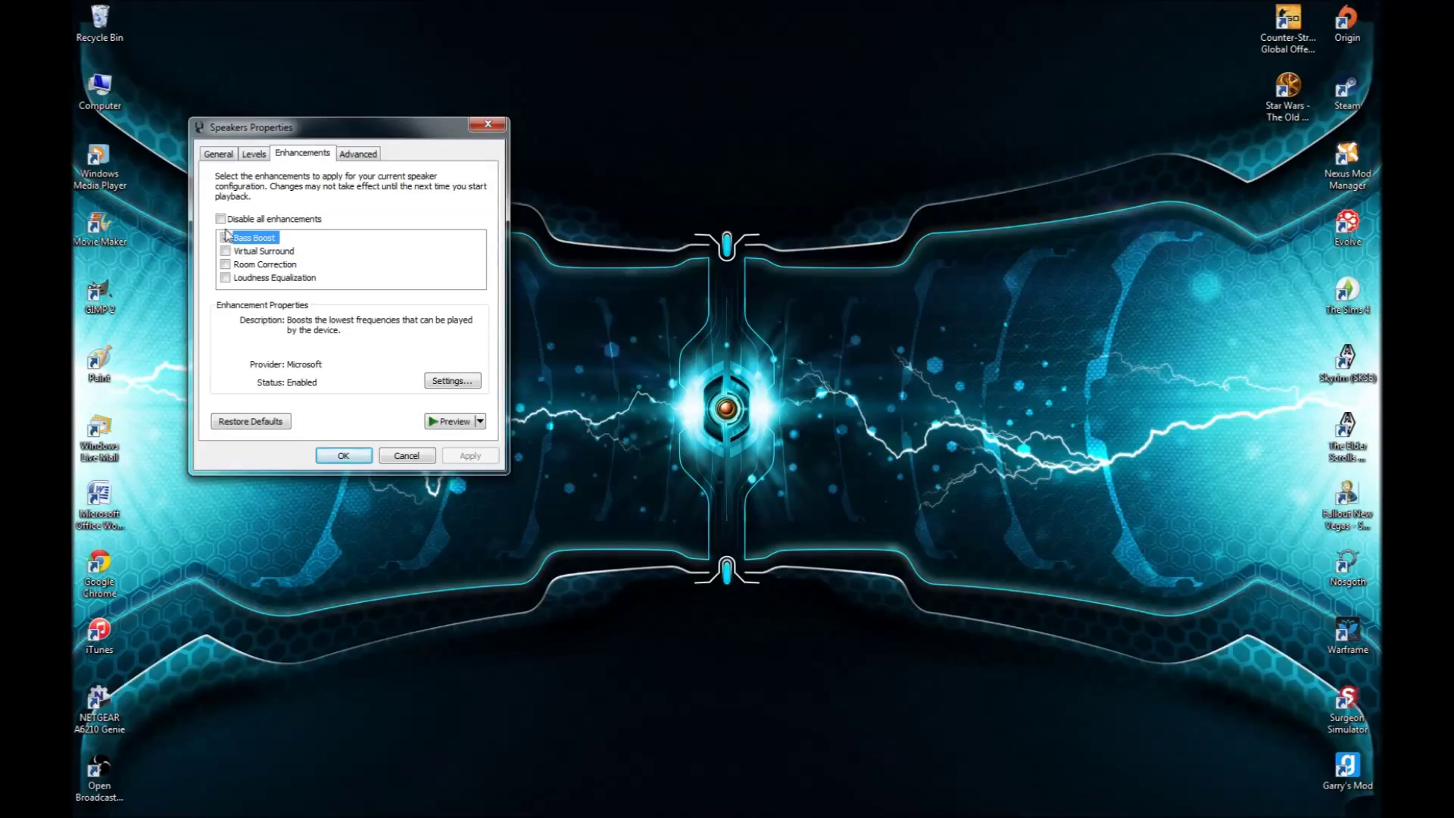
left_click(443, 381)
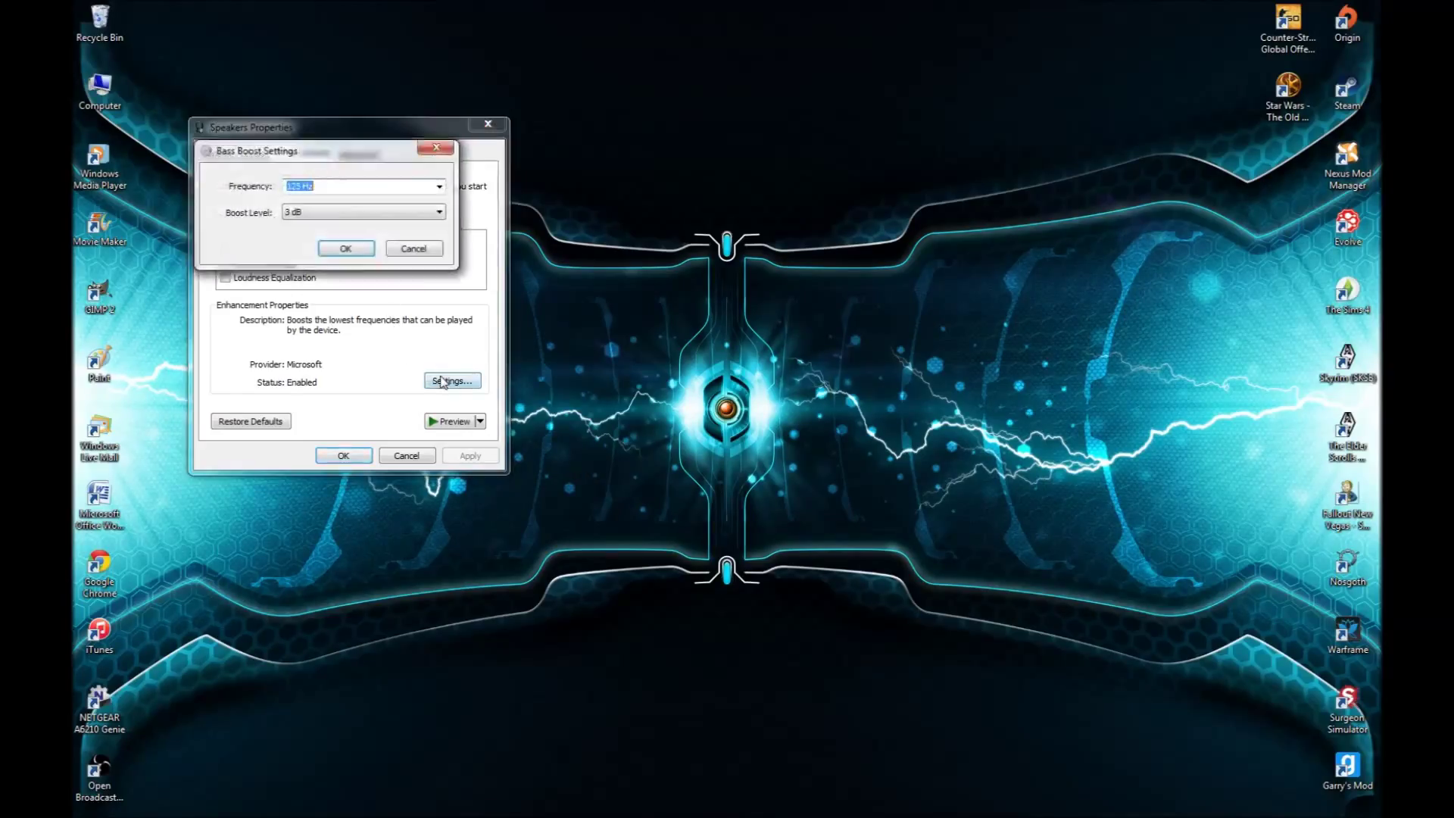
left_click_drag(237, 156, 259, 178)
Step: Inspect the Frequency and Boost Level lists, keeping 125 Hz and 3 dB
left_click(462, 210)
left_click(464, 211)
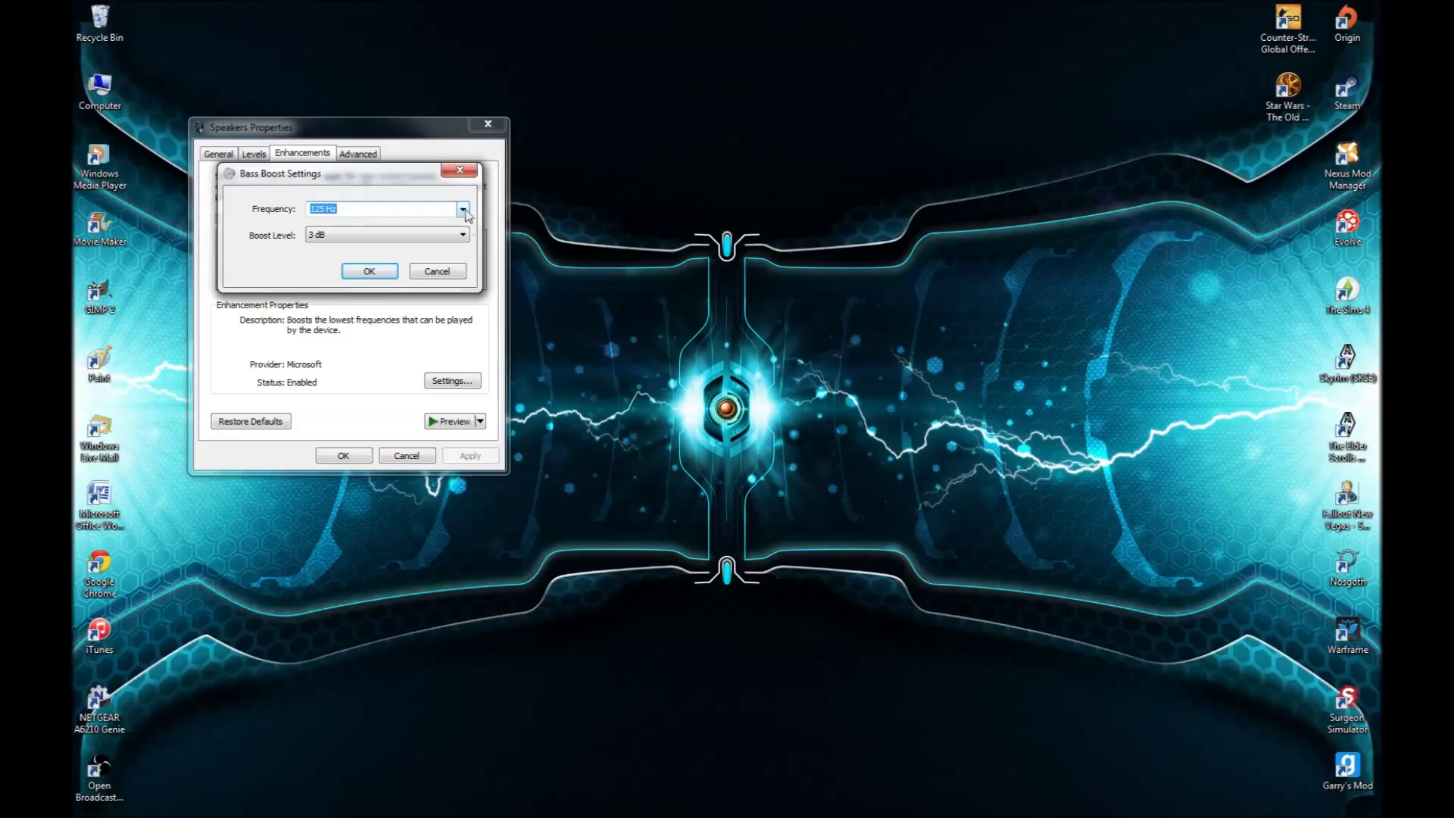
left_click(462, 235)
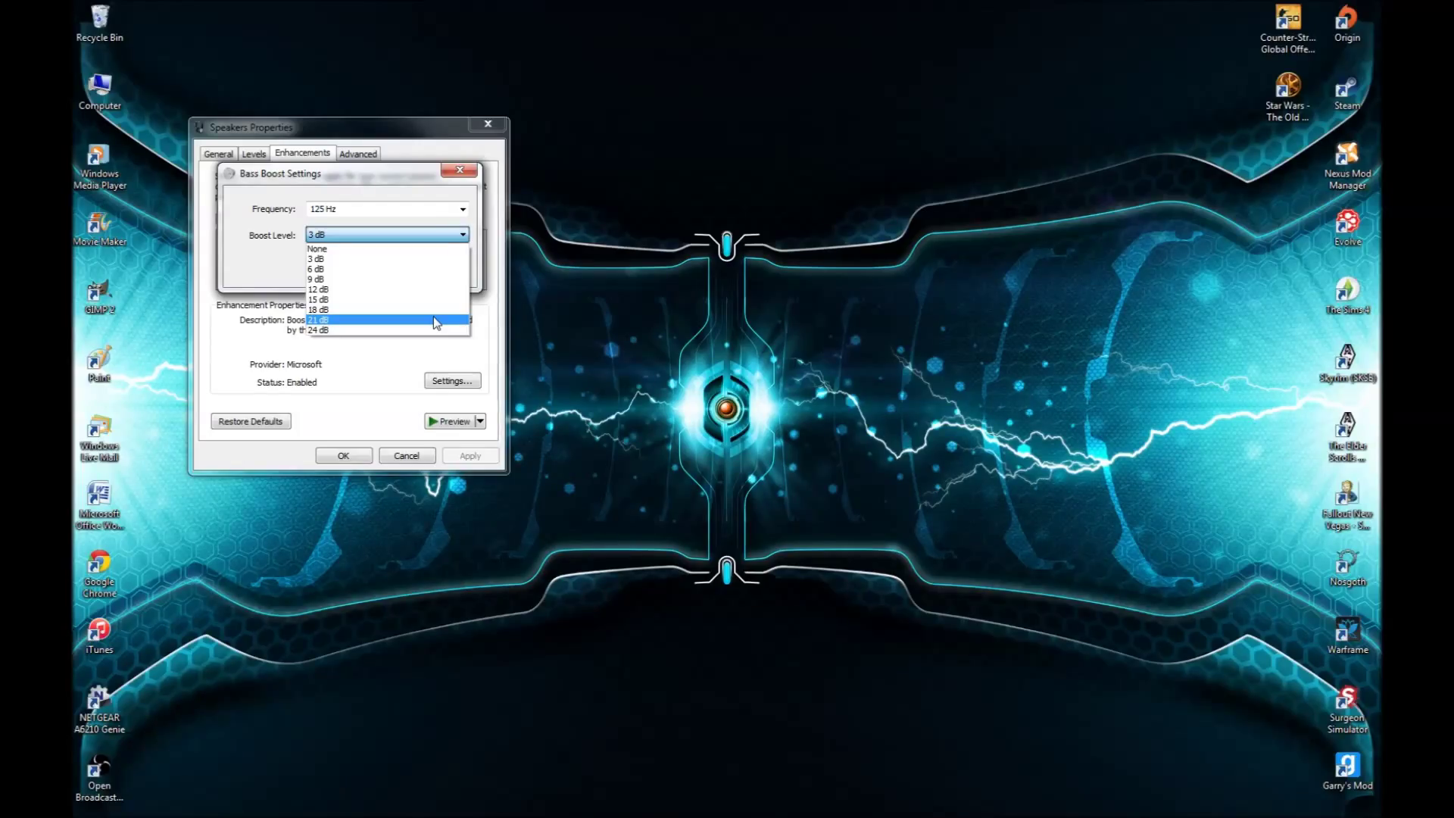
left_click(363, 260)
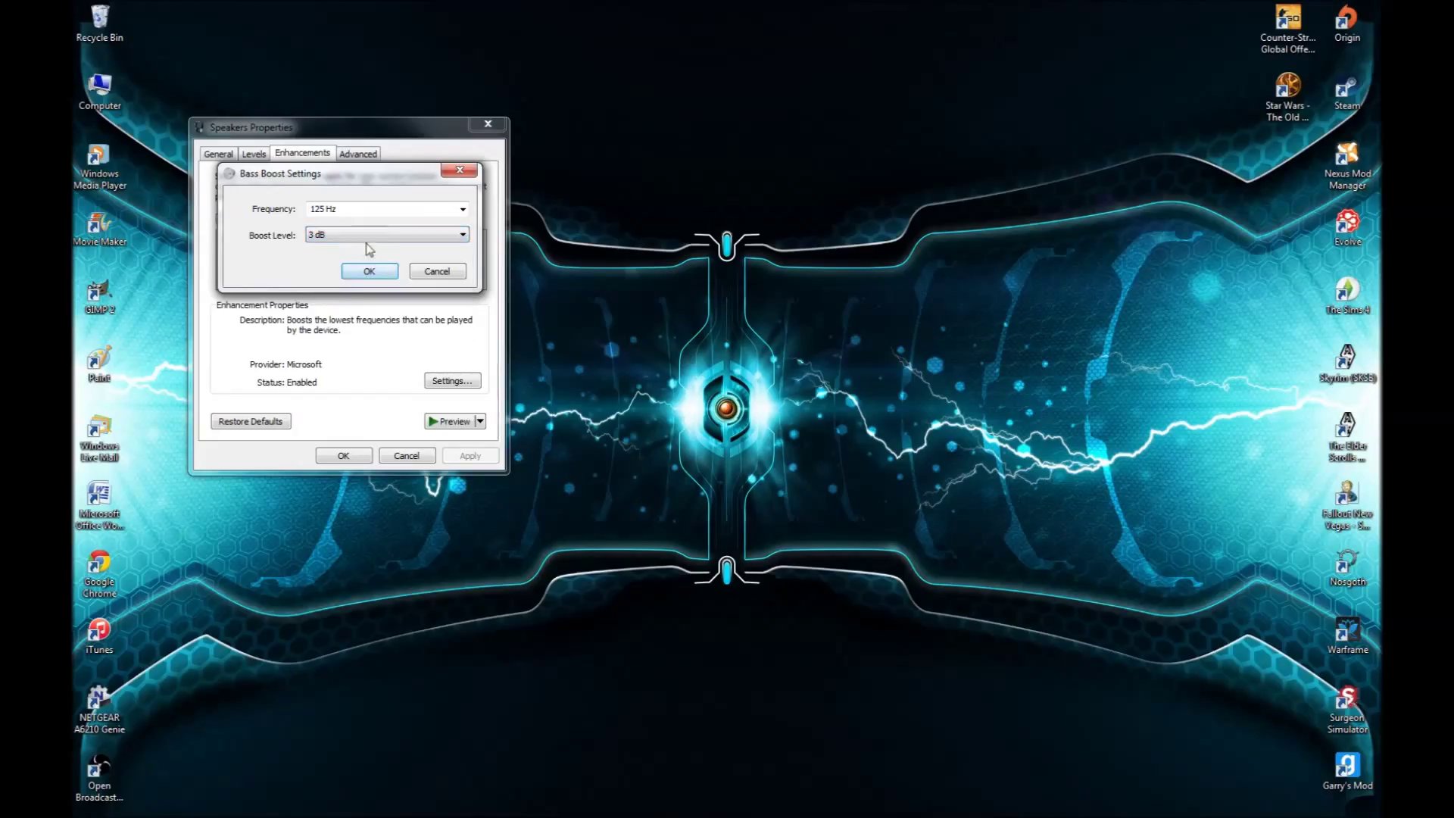
left_click(441, 235)
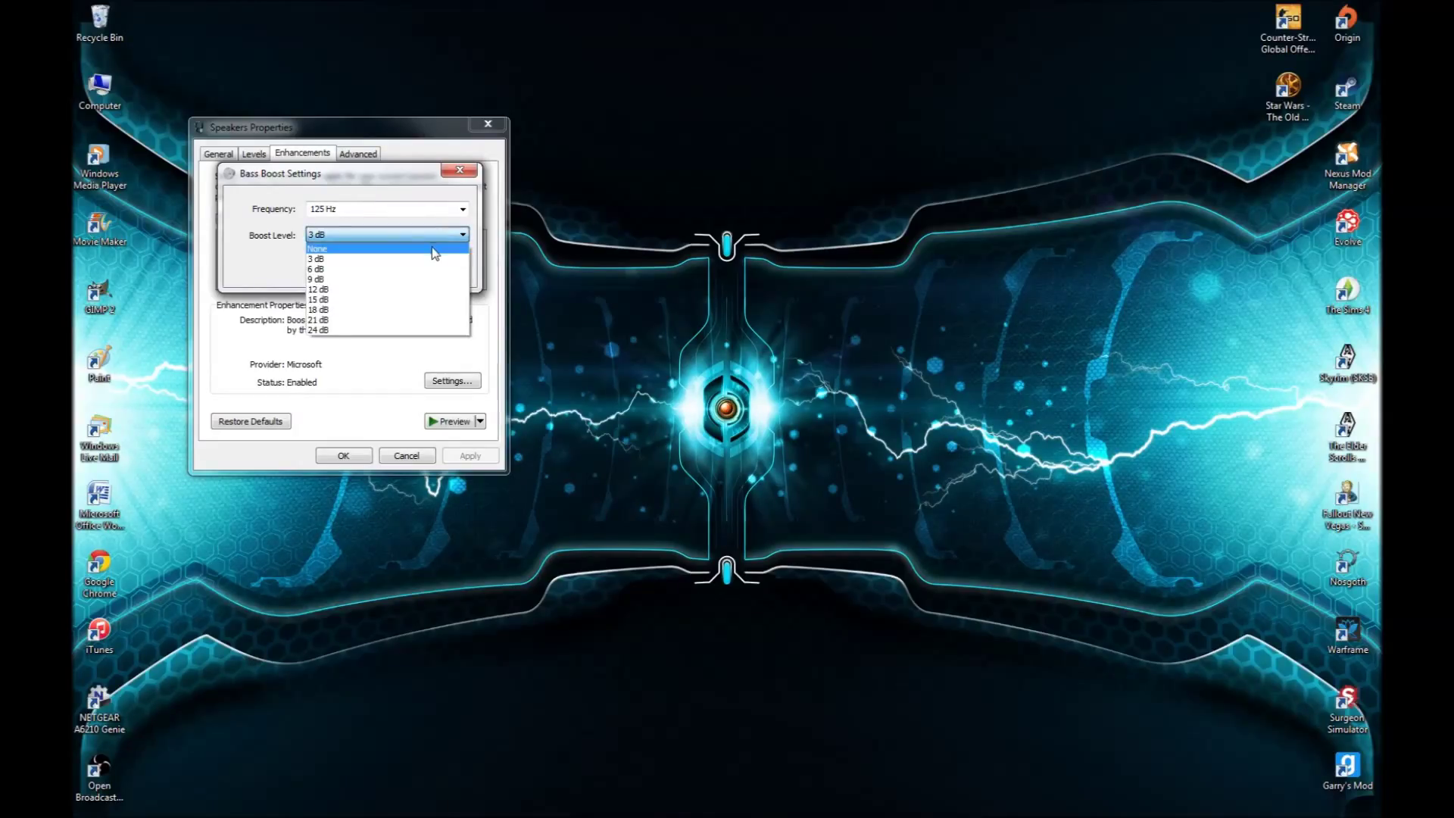
left_click(427, 236)
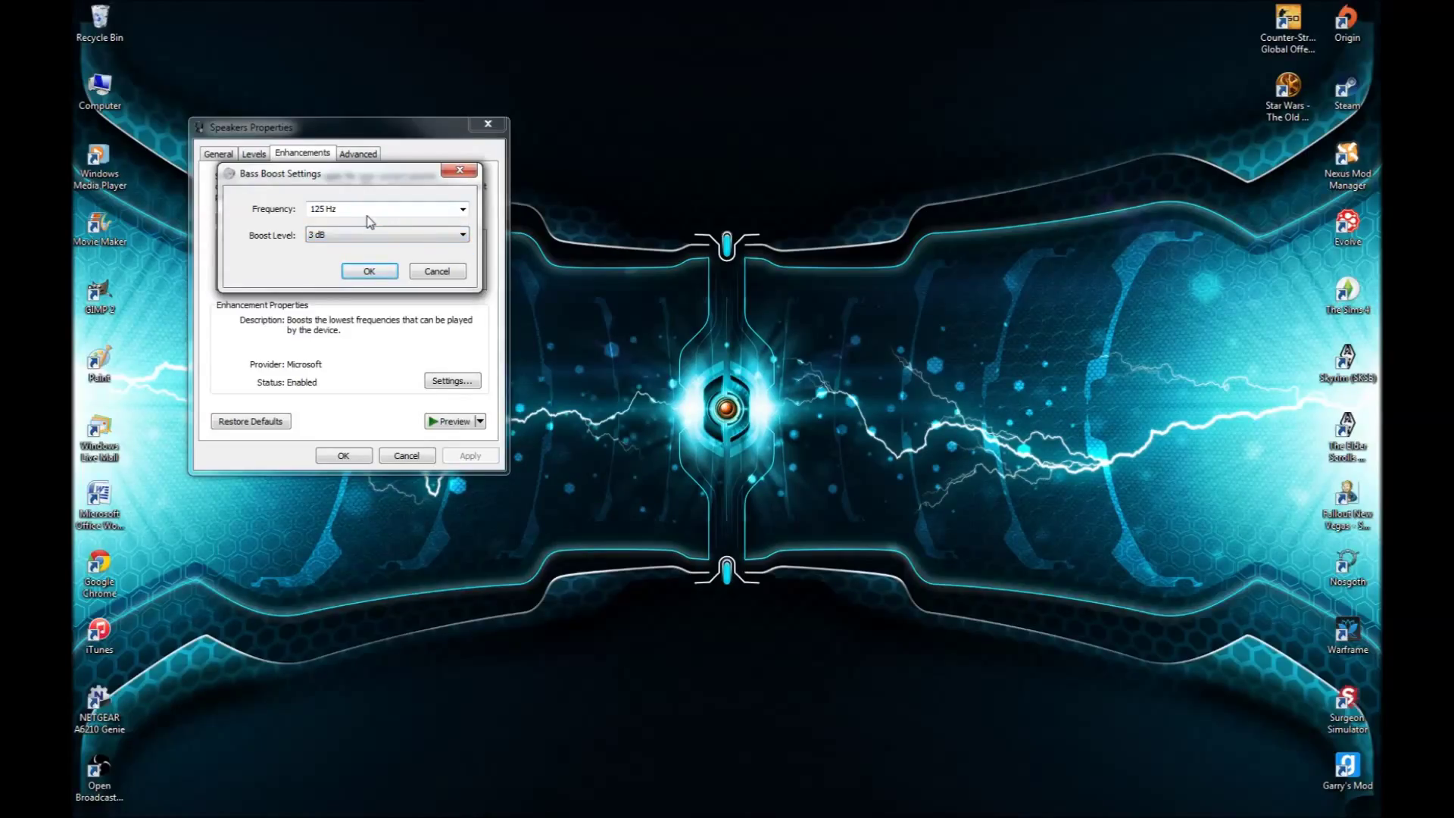
Step: Set the Bass Boost frequency to 75 Hz and confirm the Bass Boost settings
left_click(463, 209)
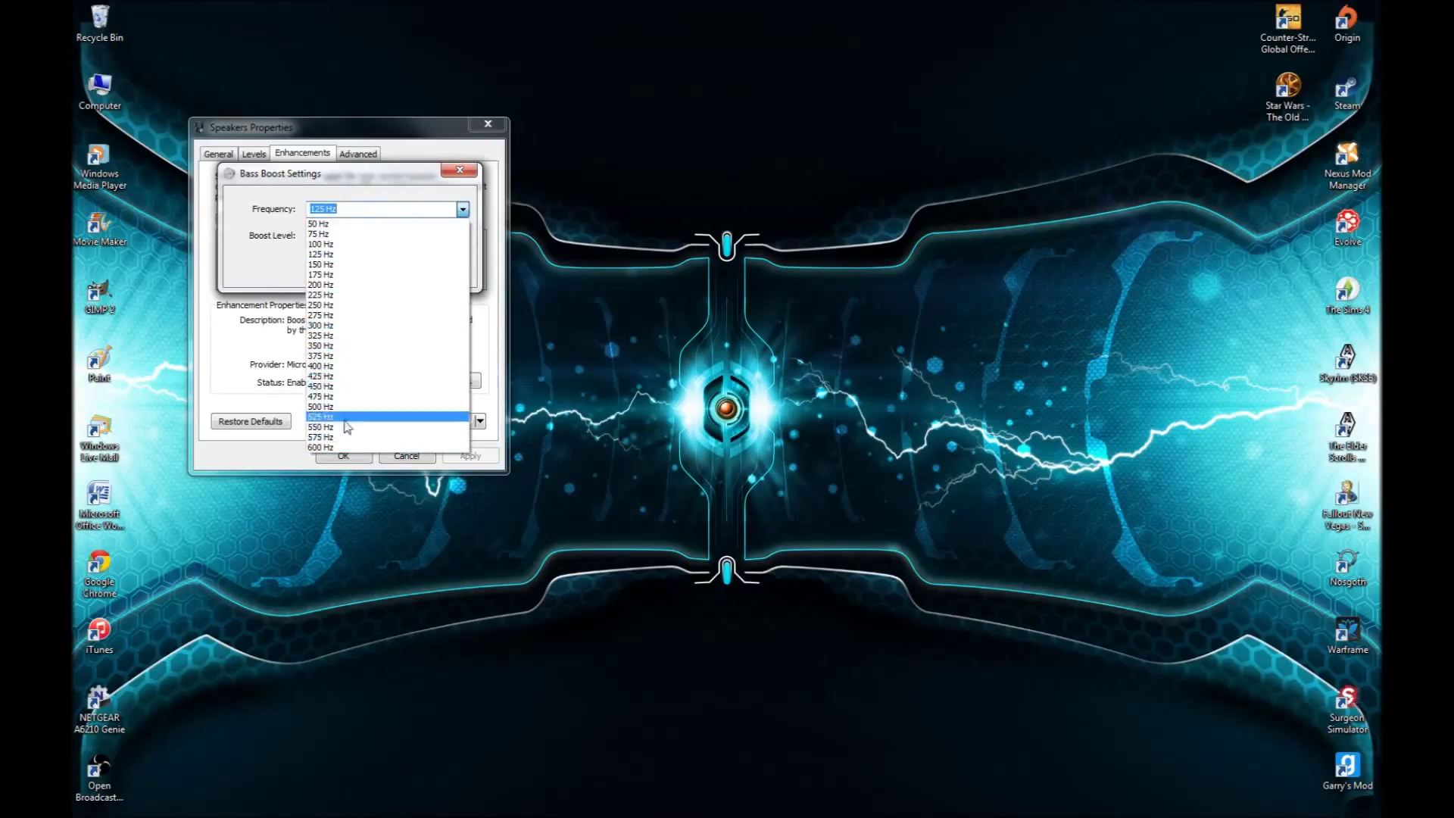
left_click(361, 235)
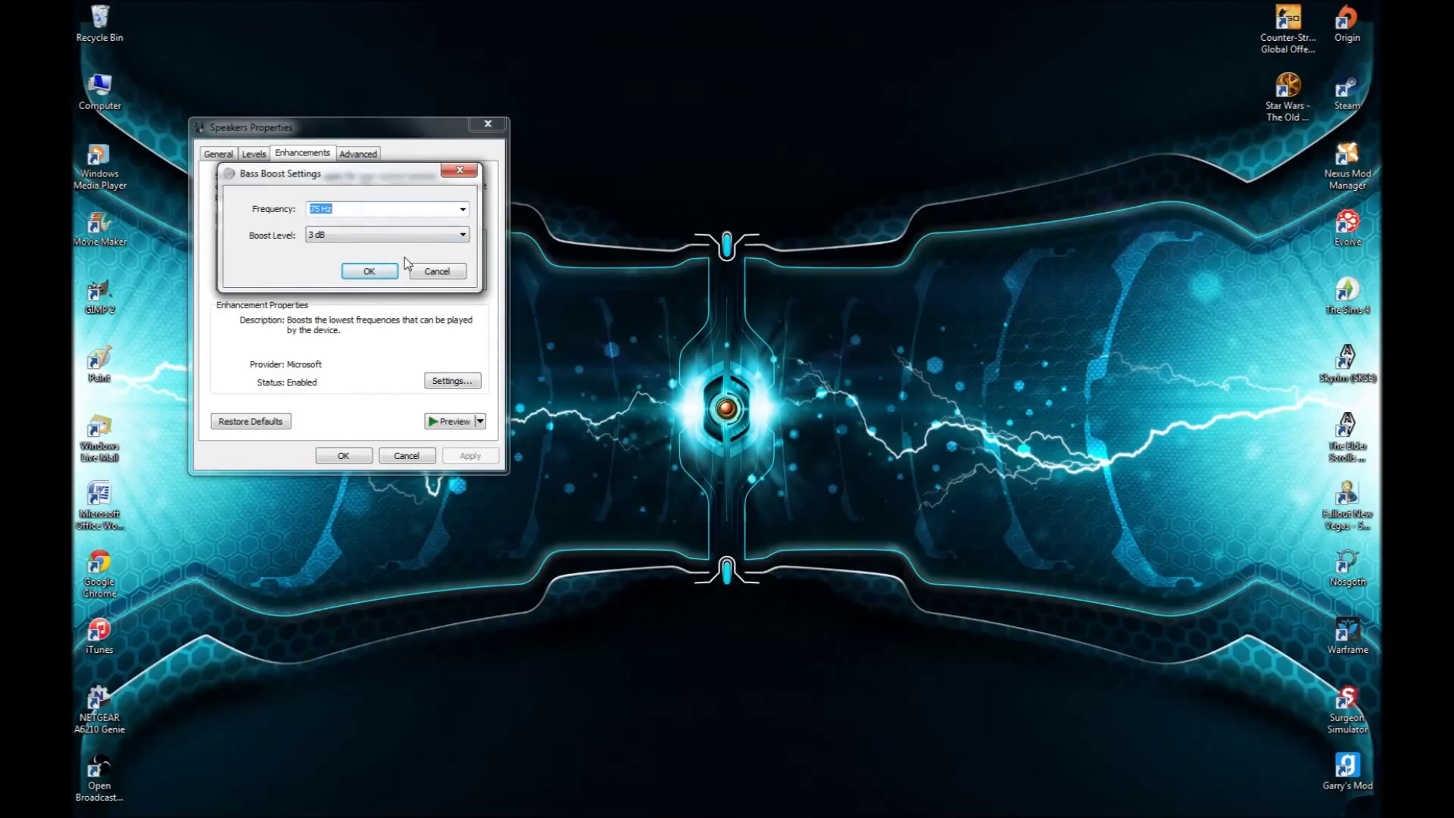
left_click(463, 209)
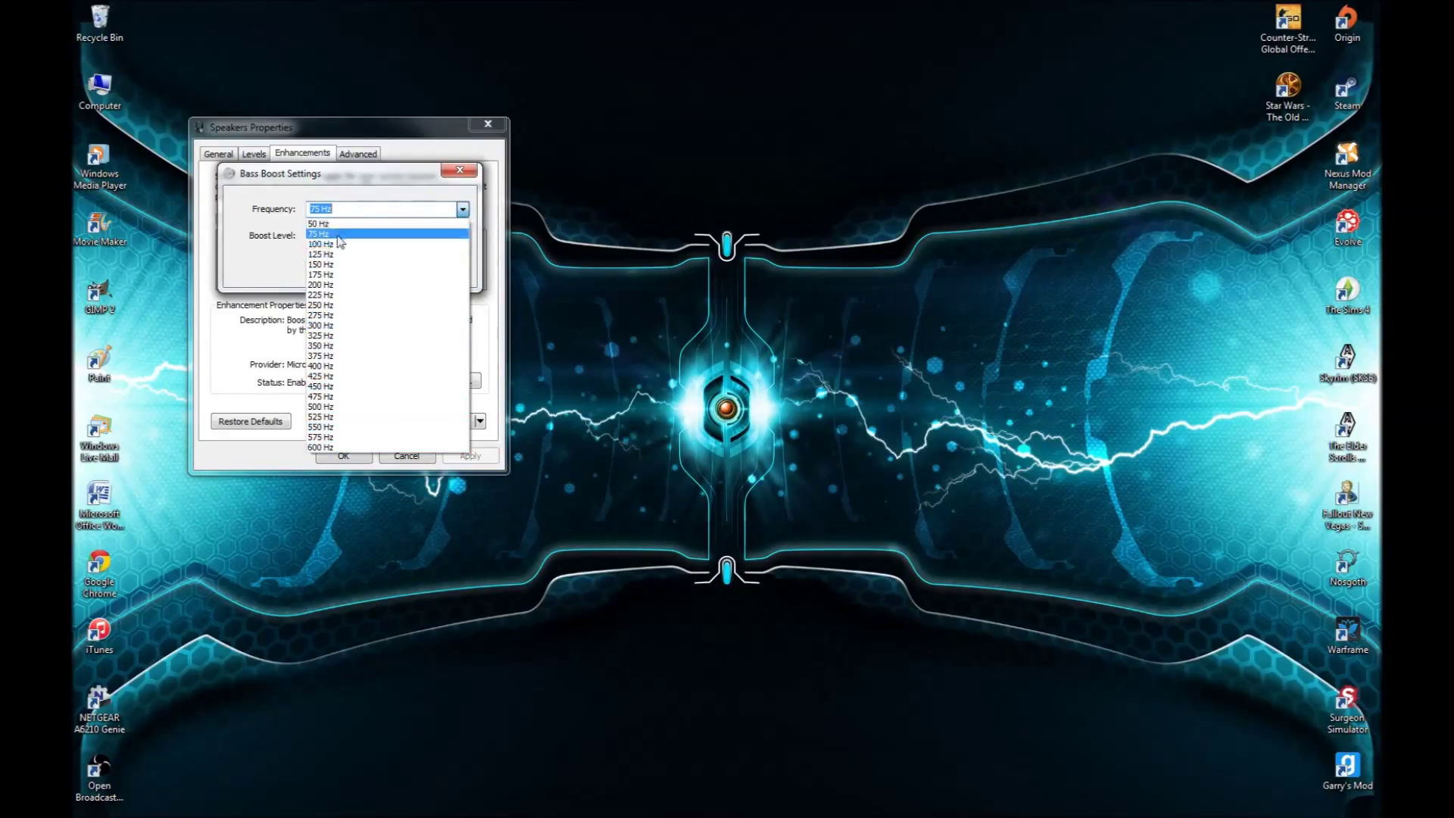
left_click(361, 234)
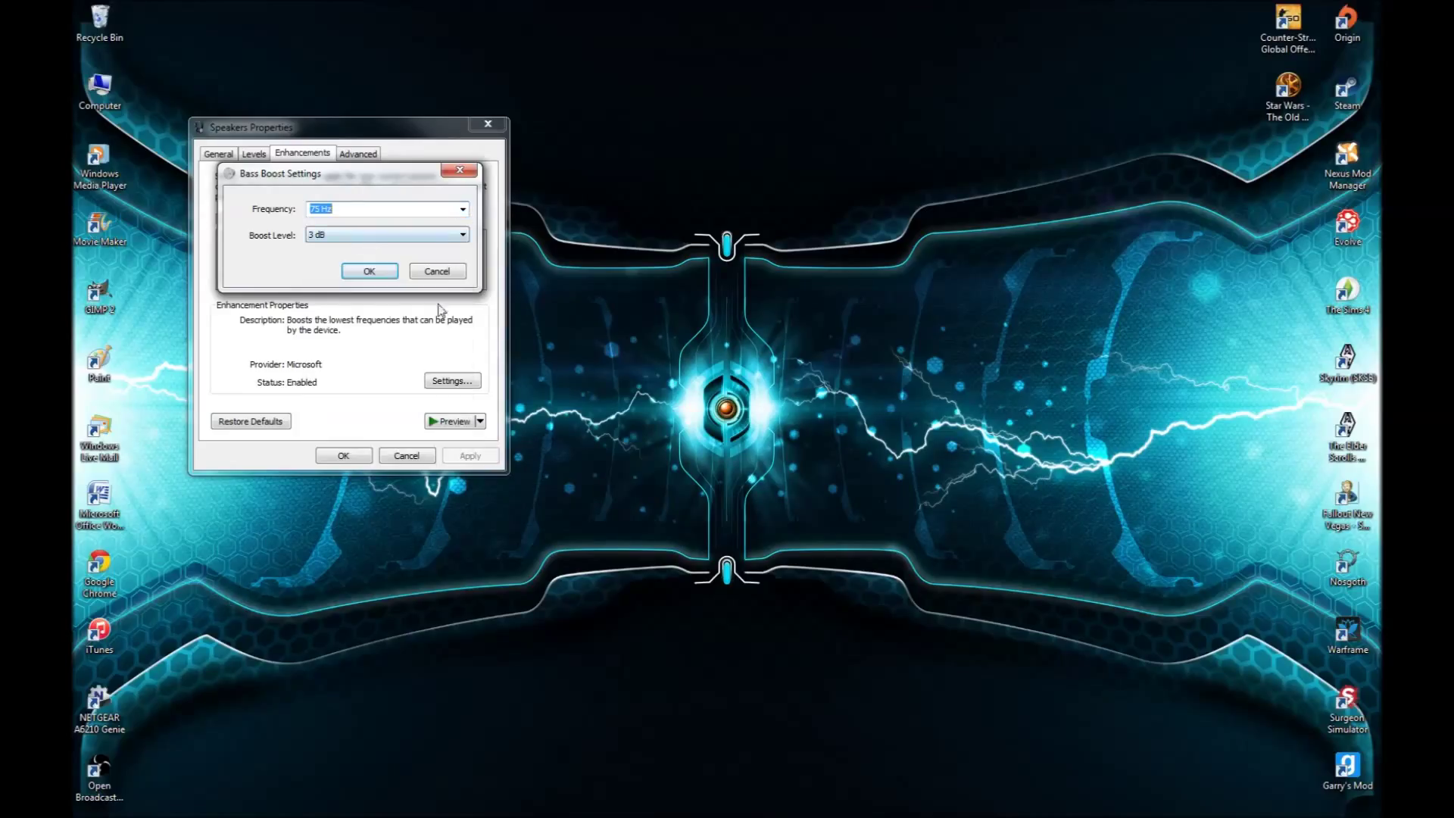
left_click(371, 274)
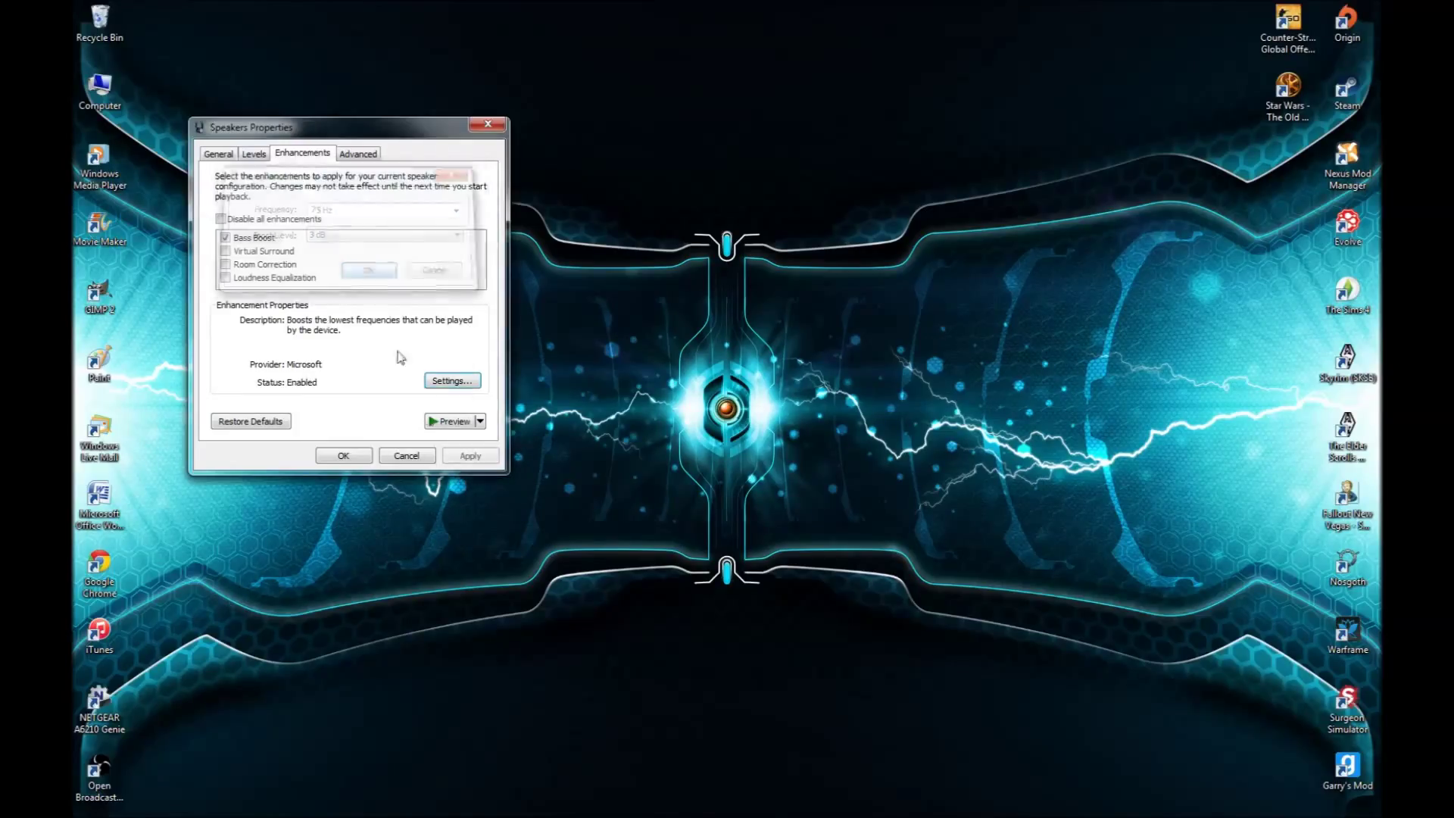
Step: Preview and apply Bass Boost, then read about Virtual Surround, Room Correction and Loudness Equalization
left_click(439, 421)
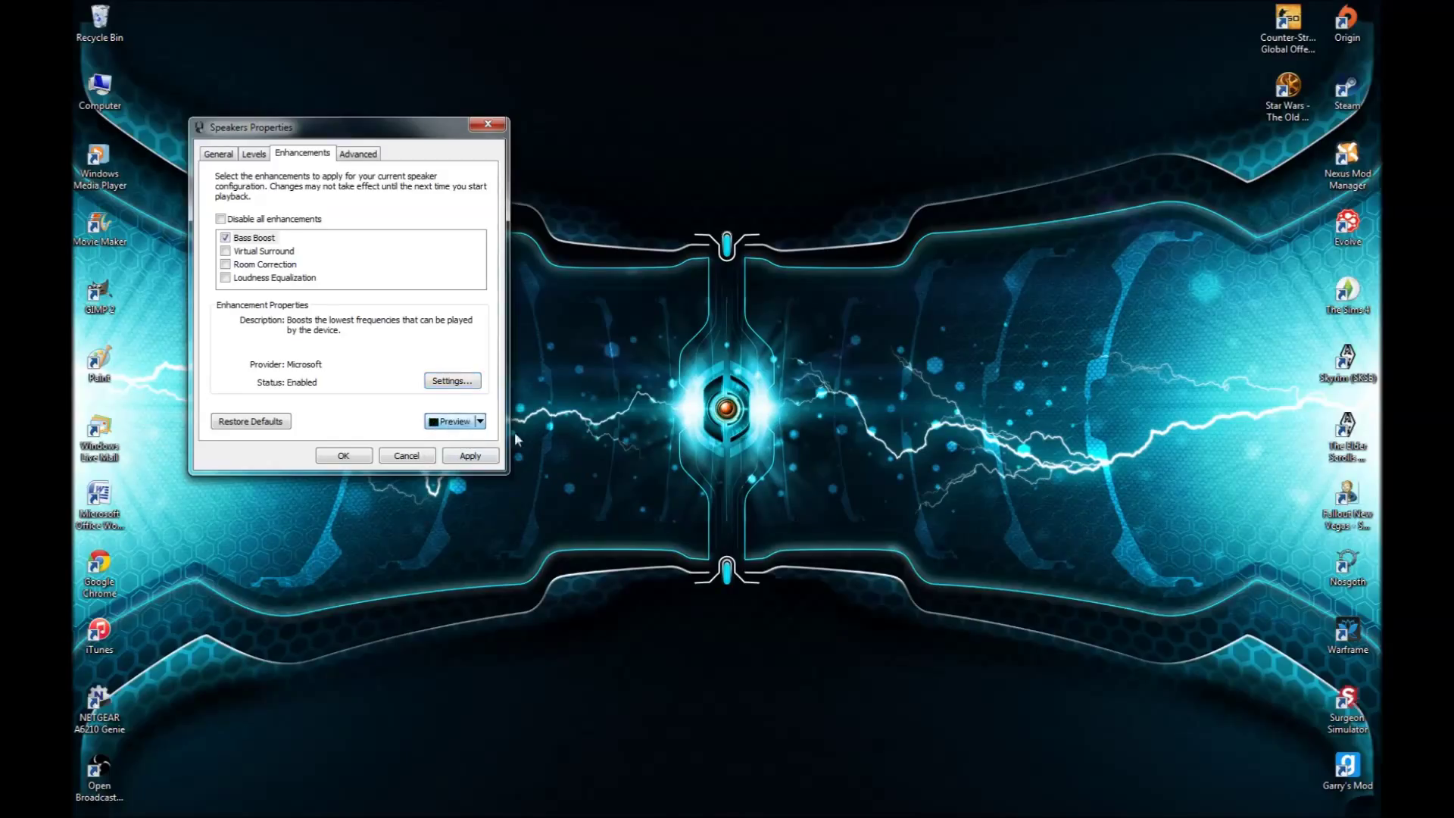
left_click(455, 456)
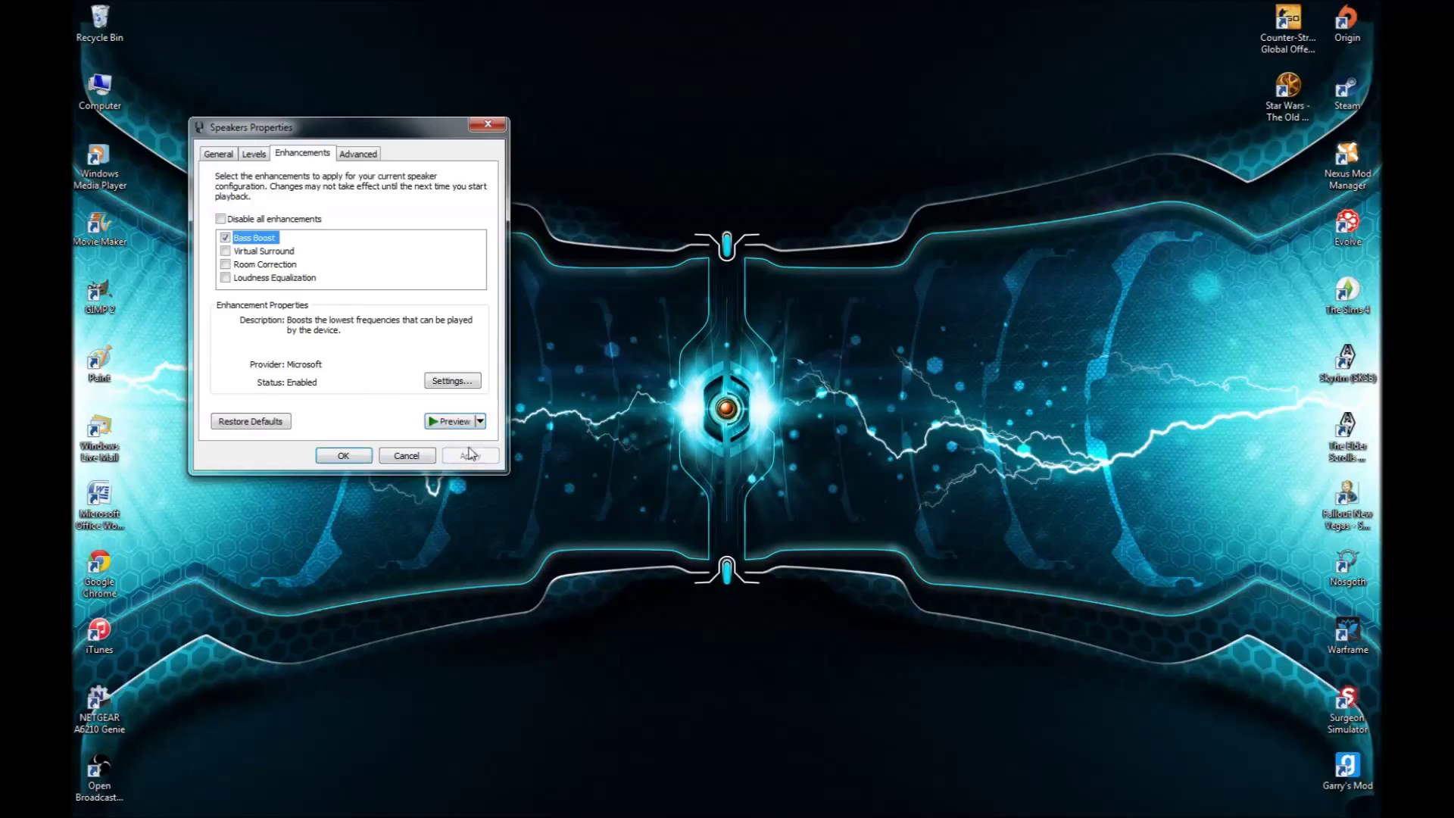
left_click(281, 253)
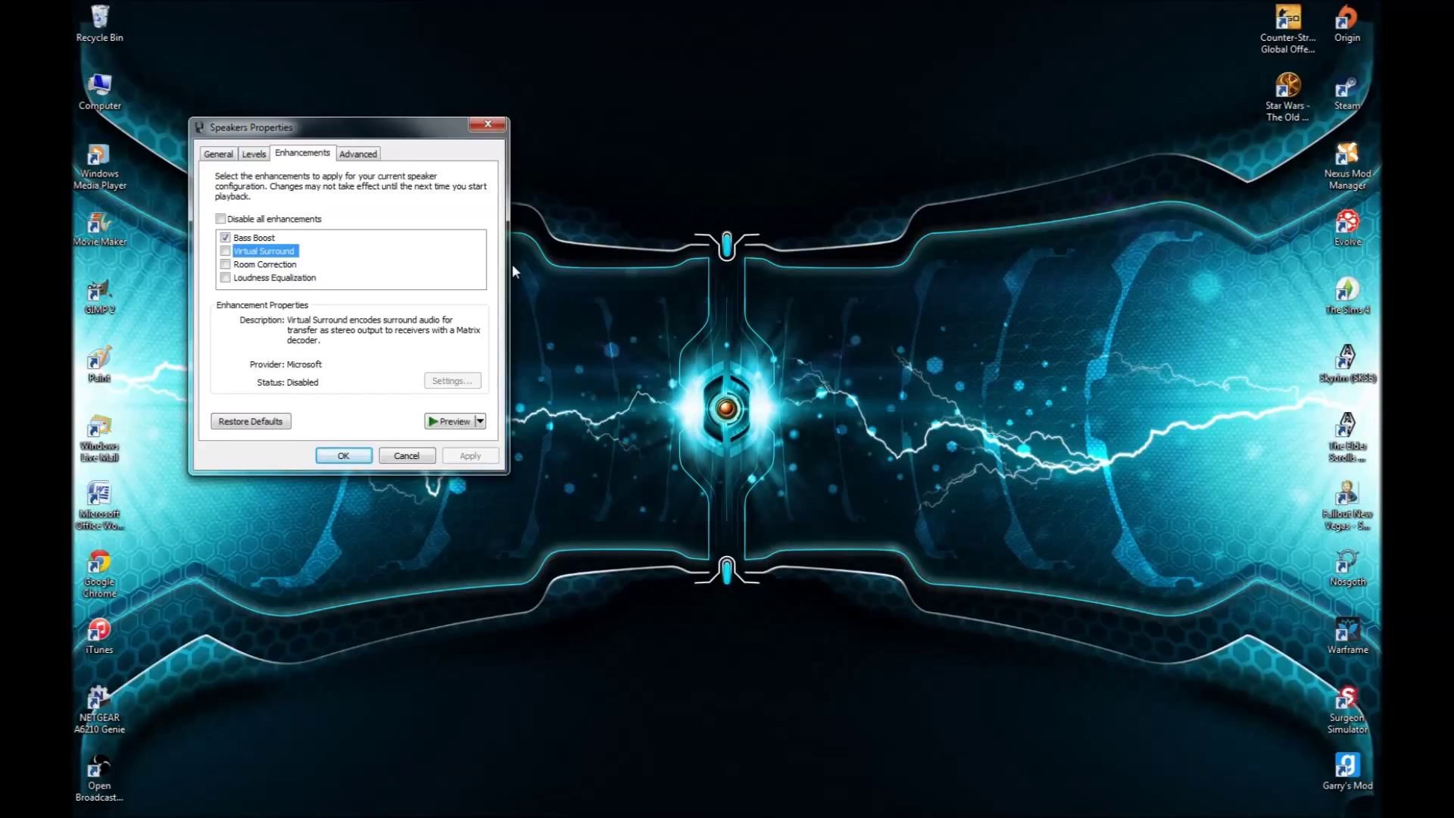
left_click(267, 264)
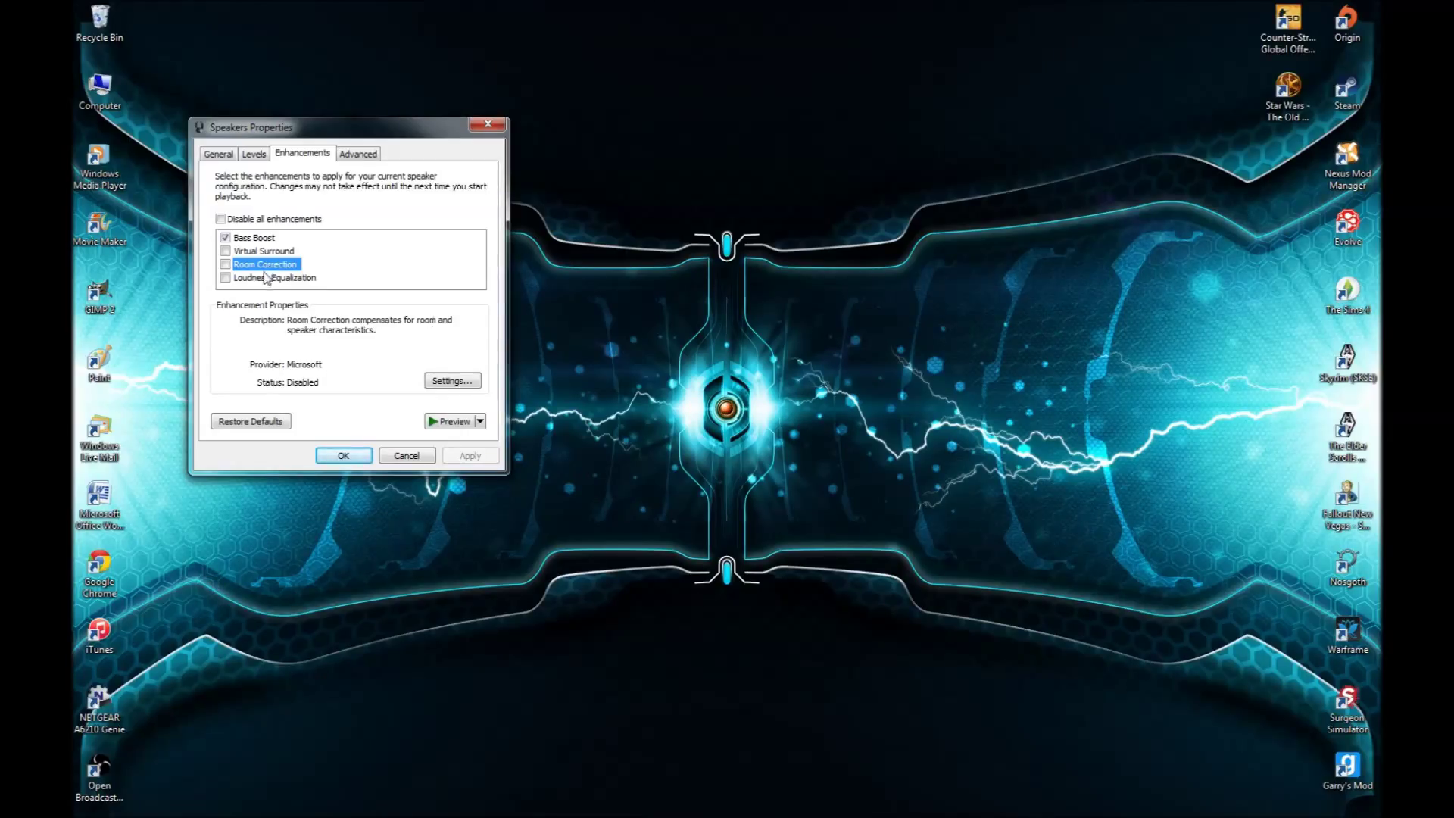
left_click(267, 278)
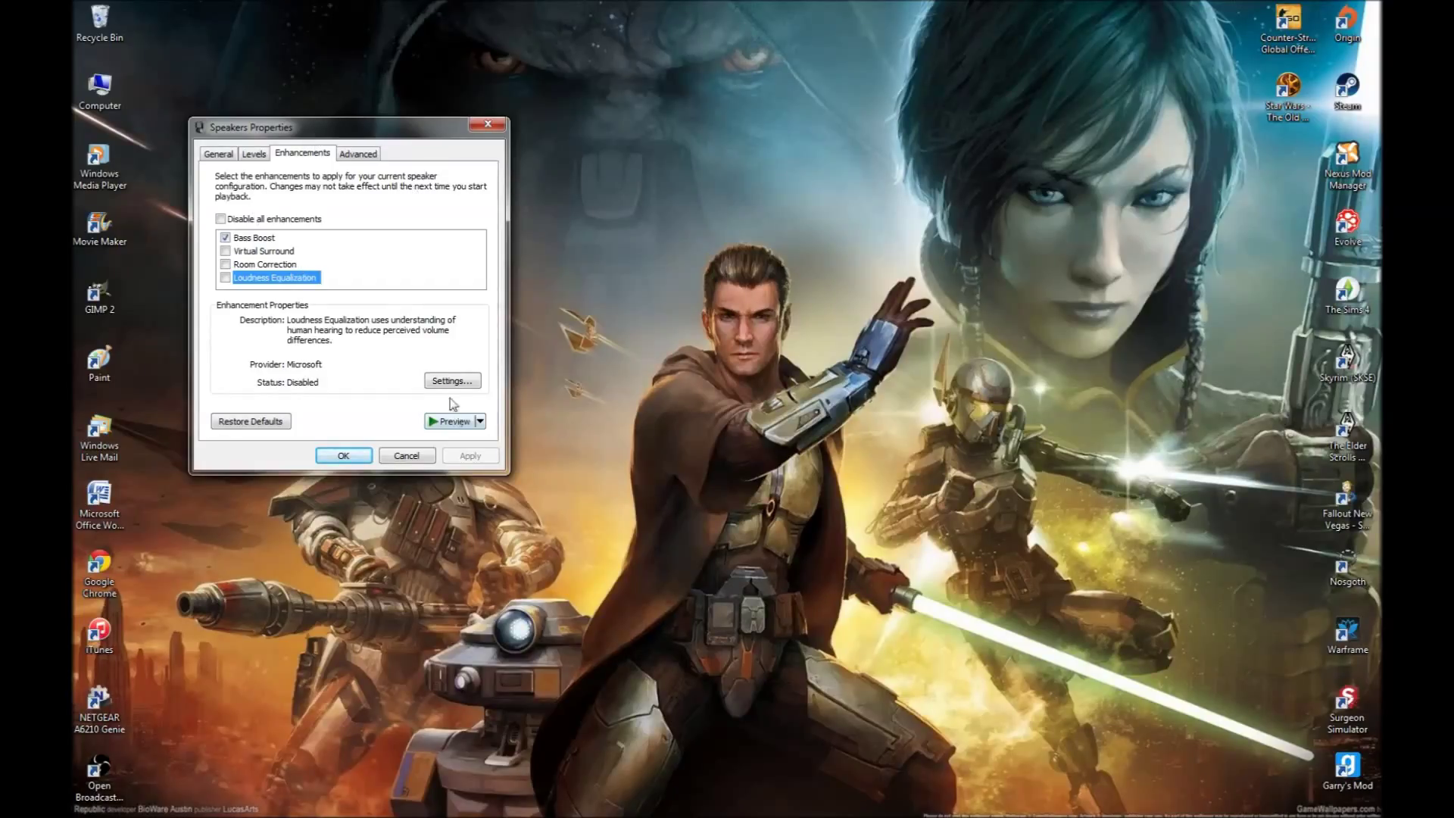
Step: Review the other enhancements again and view Loudness Equalization's release time settings unchanged
left_click(268, 252)
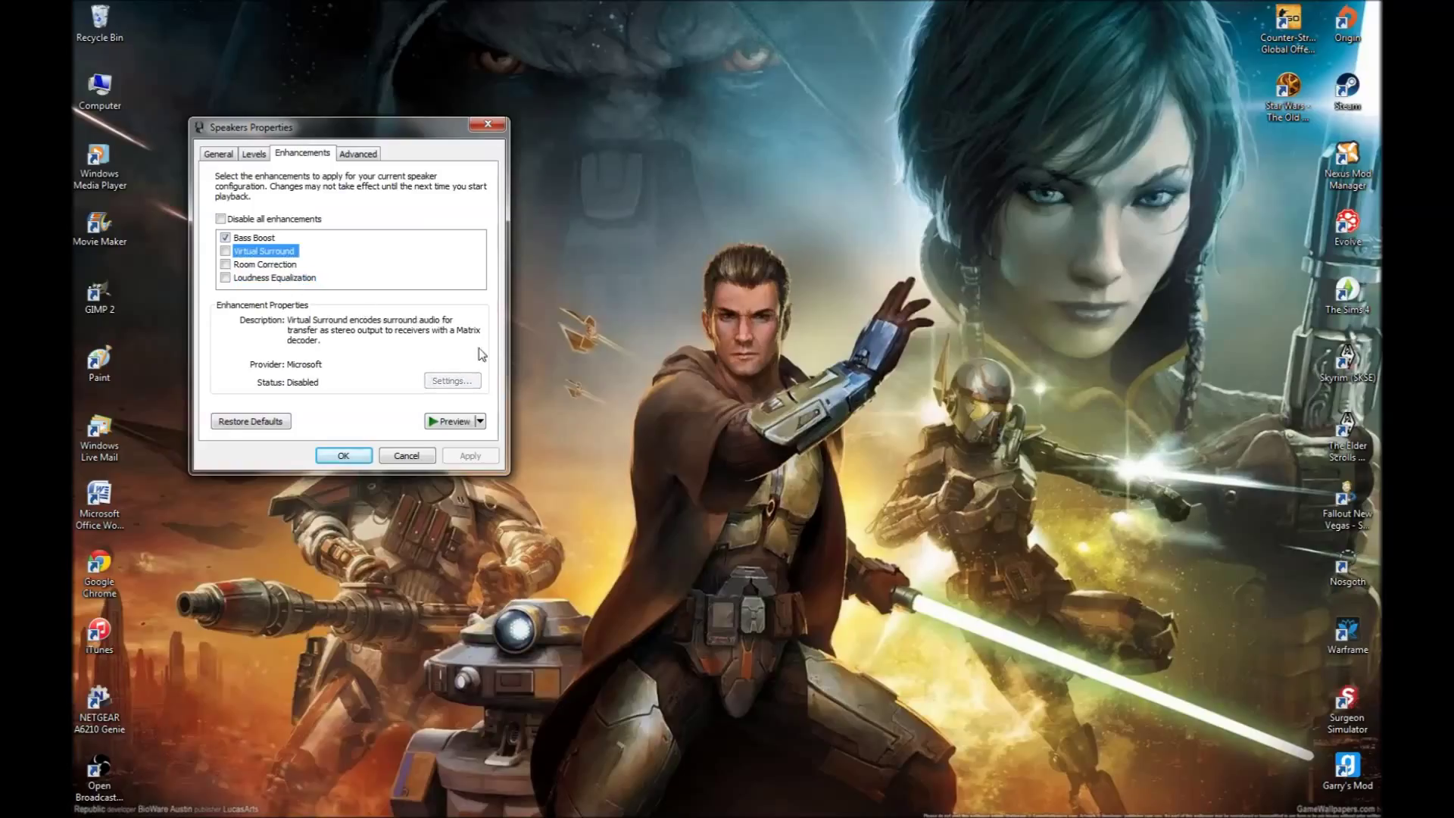
left_click(272, 264)
left_click(284, 277)
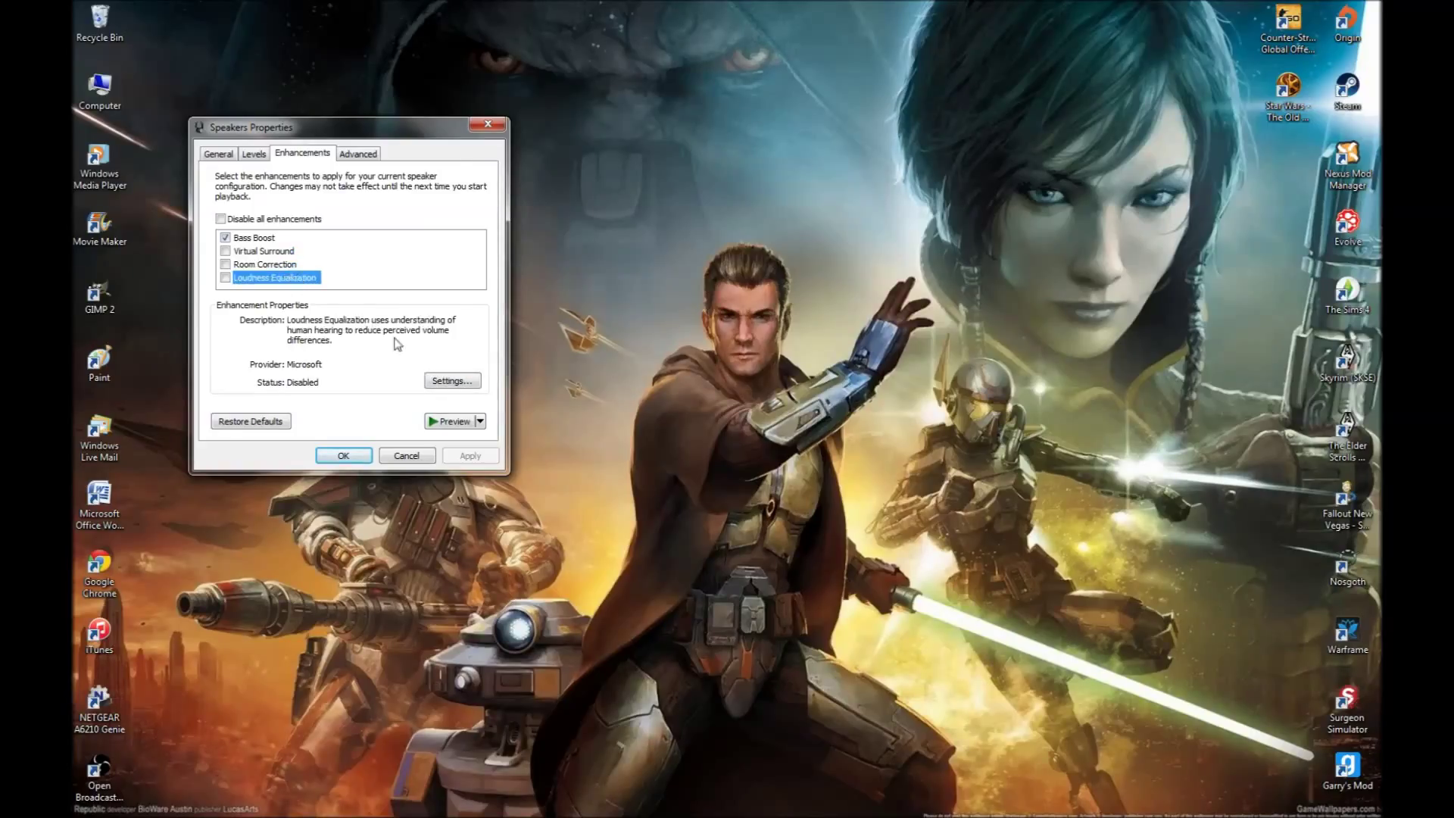
left_click(447, 380)
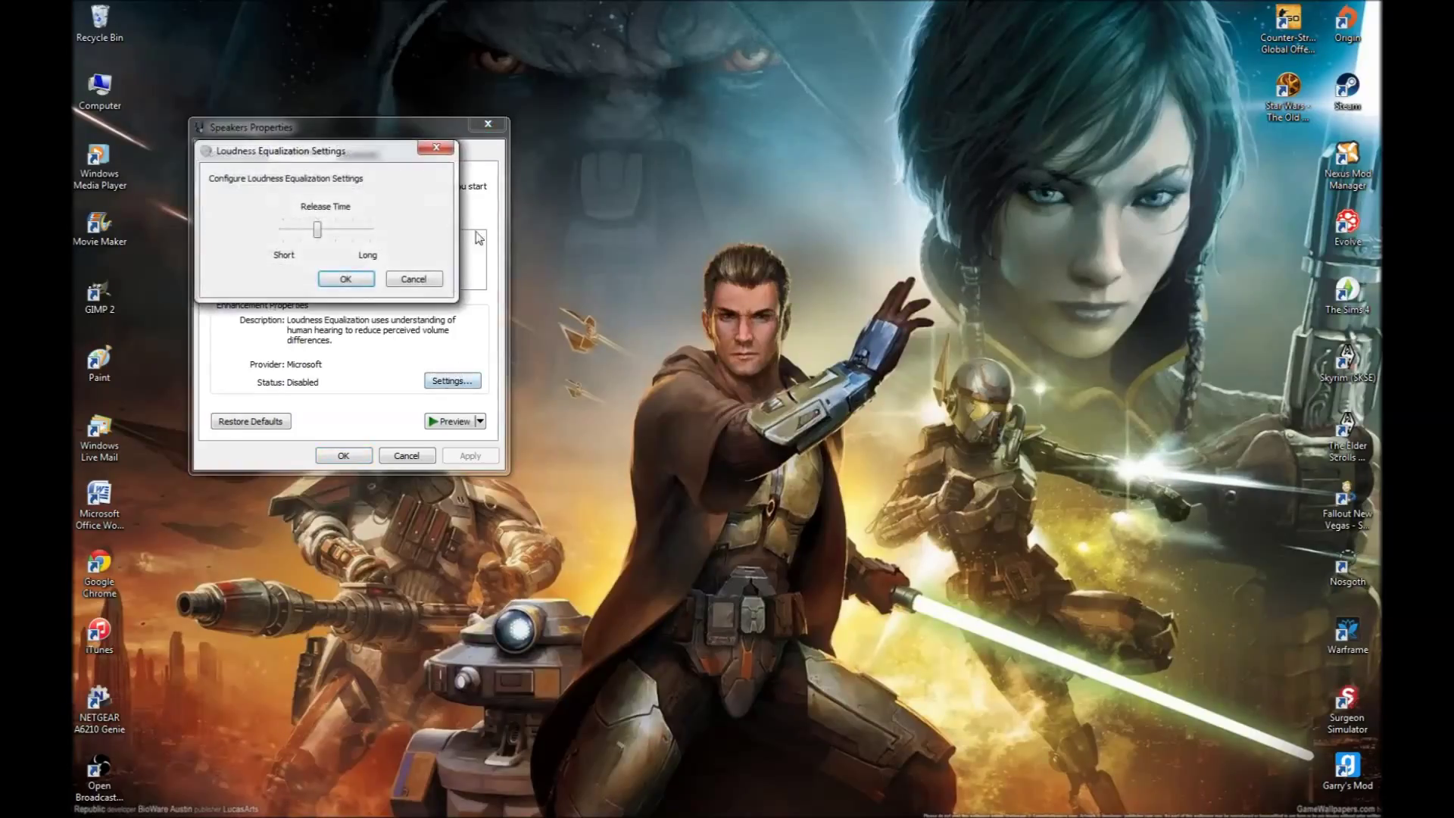
left_click(437, 149)
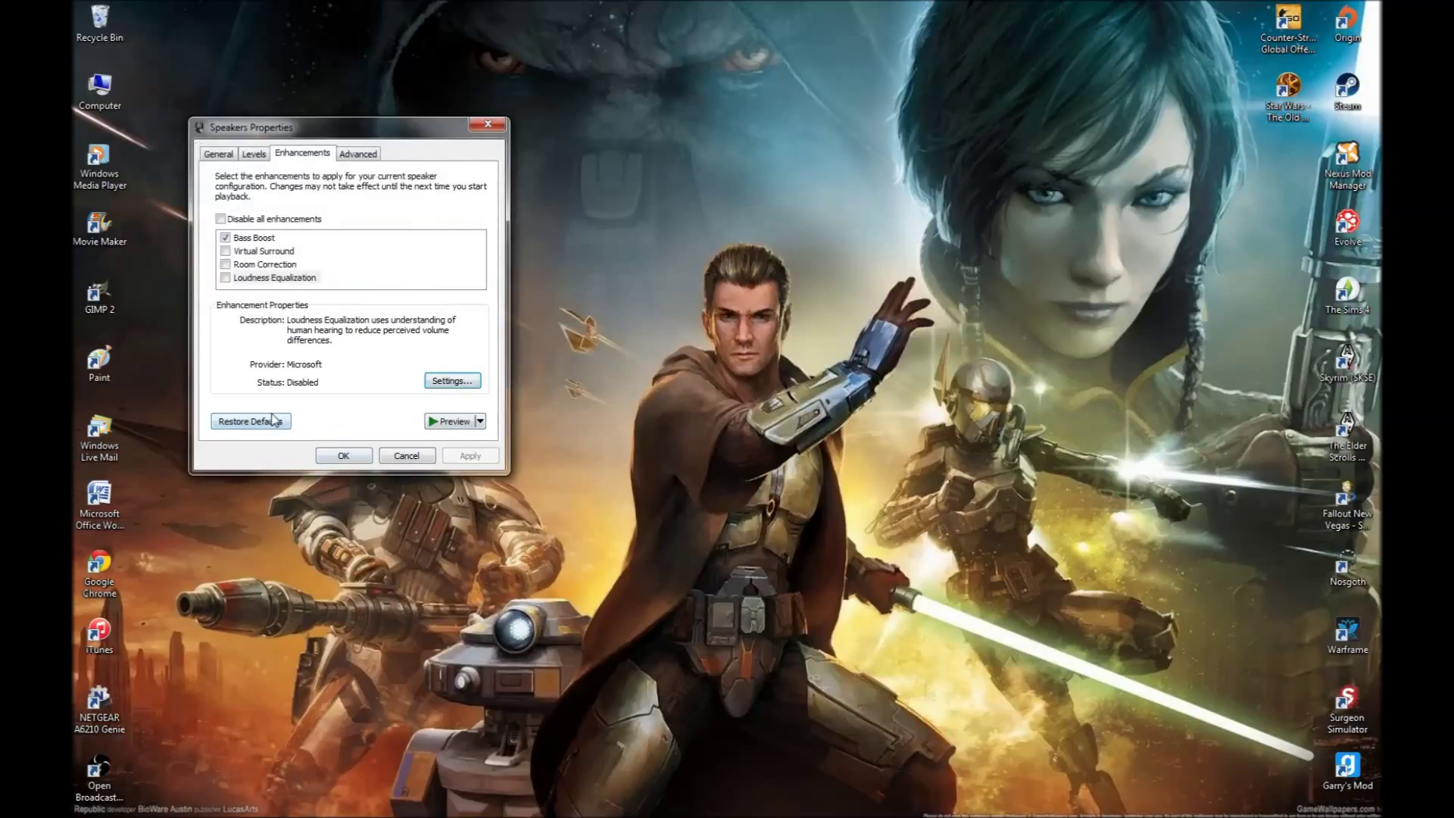
left_click(370, 153)
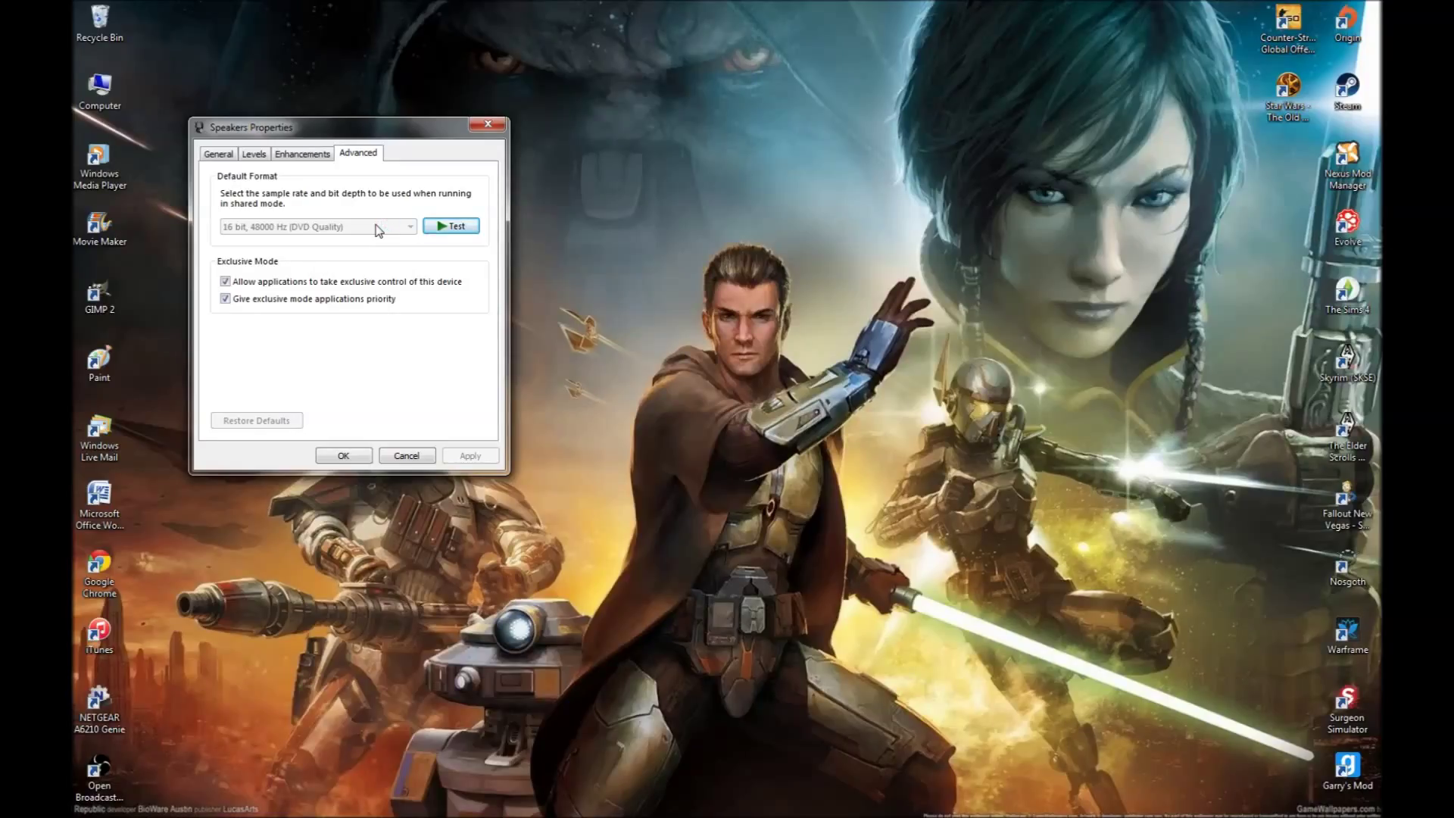
Step: Review the Advanced tab's 16 bit, 48000 Hz default format, then go to Levels
left_click(261, 155)
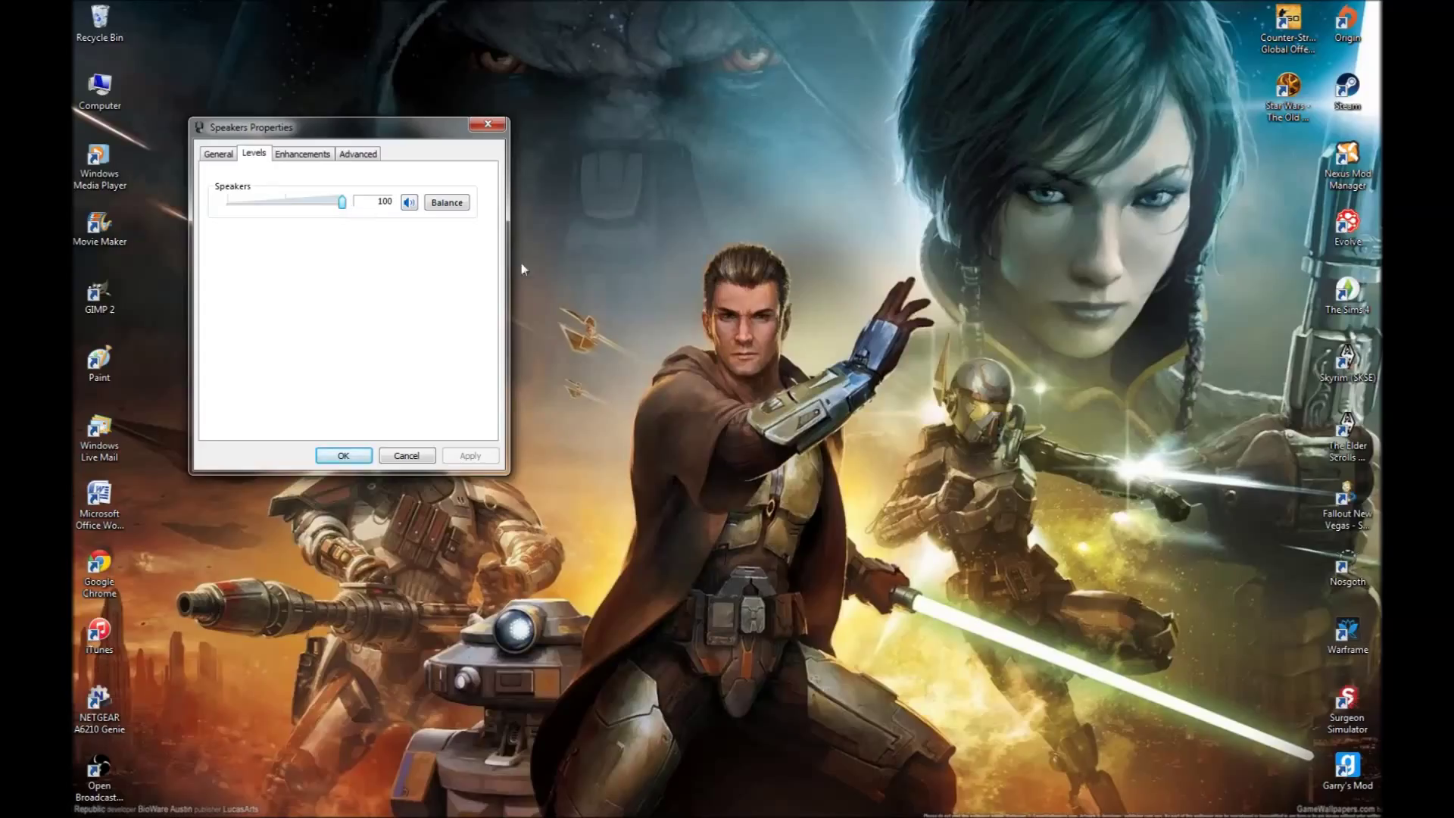
Step: Check the tray volume and left/right balance, leaving both at 100, then view General
mouse_move(1375, 810)
left_click(1288, 805)
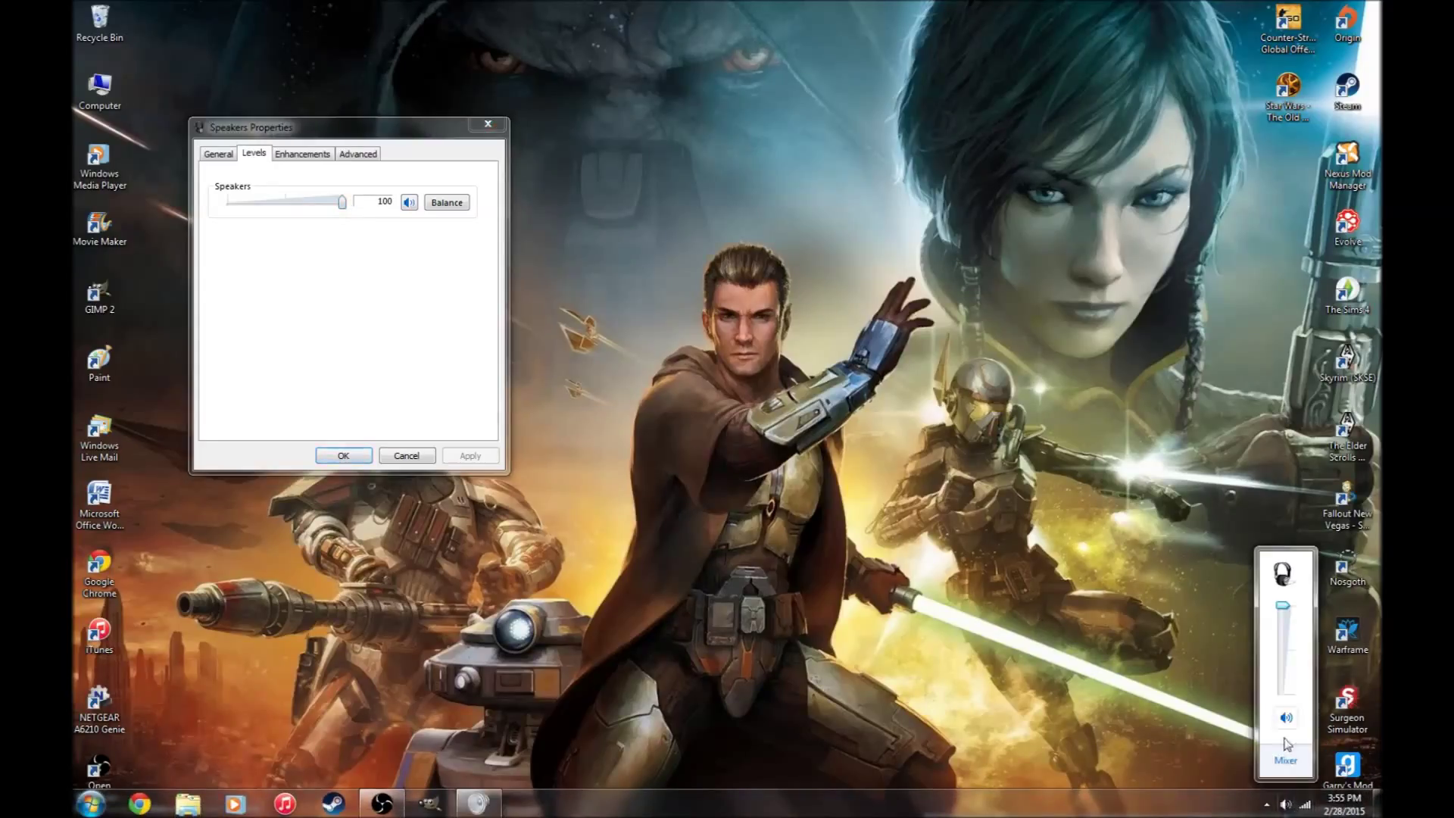
left_click(347, 300)
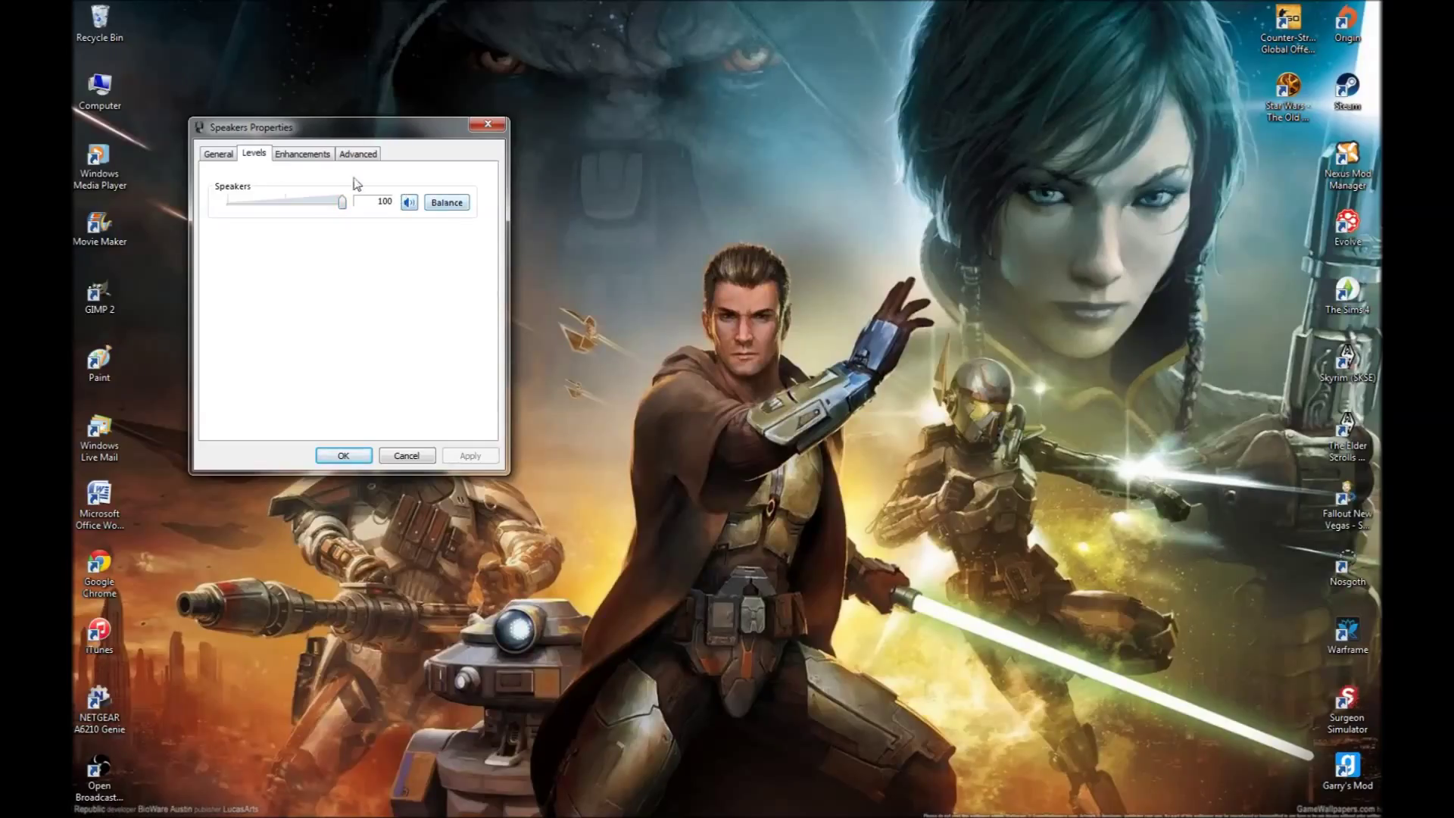
left_click(447, 203)
mouse_move(294, 187)
left_mouse_down()
mouse_move(255, 187)
mouse_move(300, 187)
left_mouse_up()
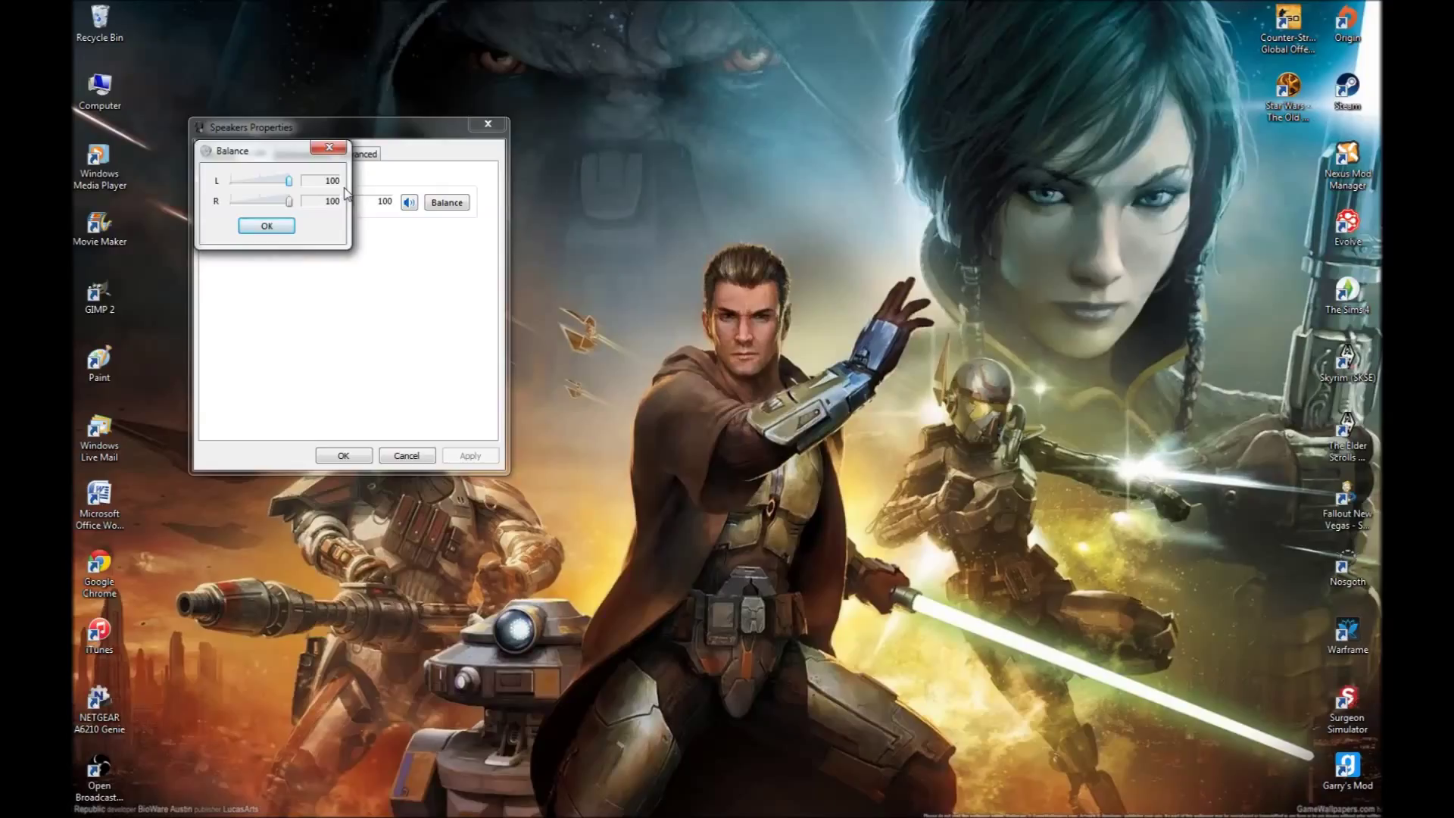
left_click(285, 227)
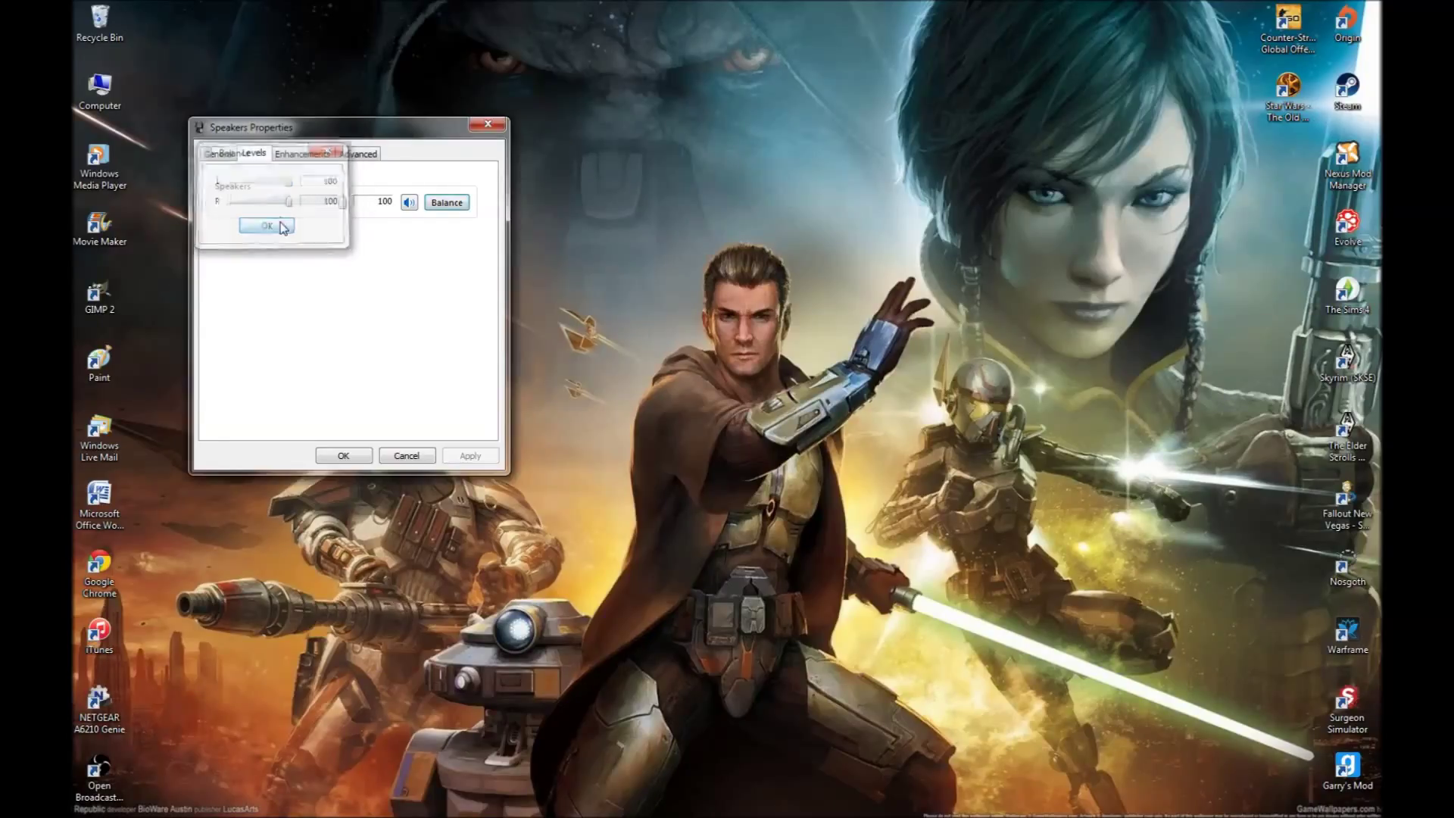
left_click(218, 154)
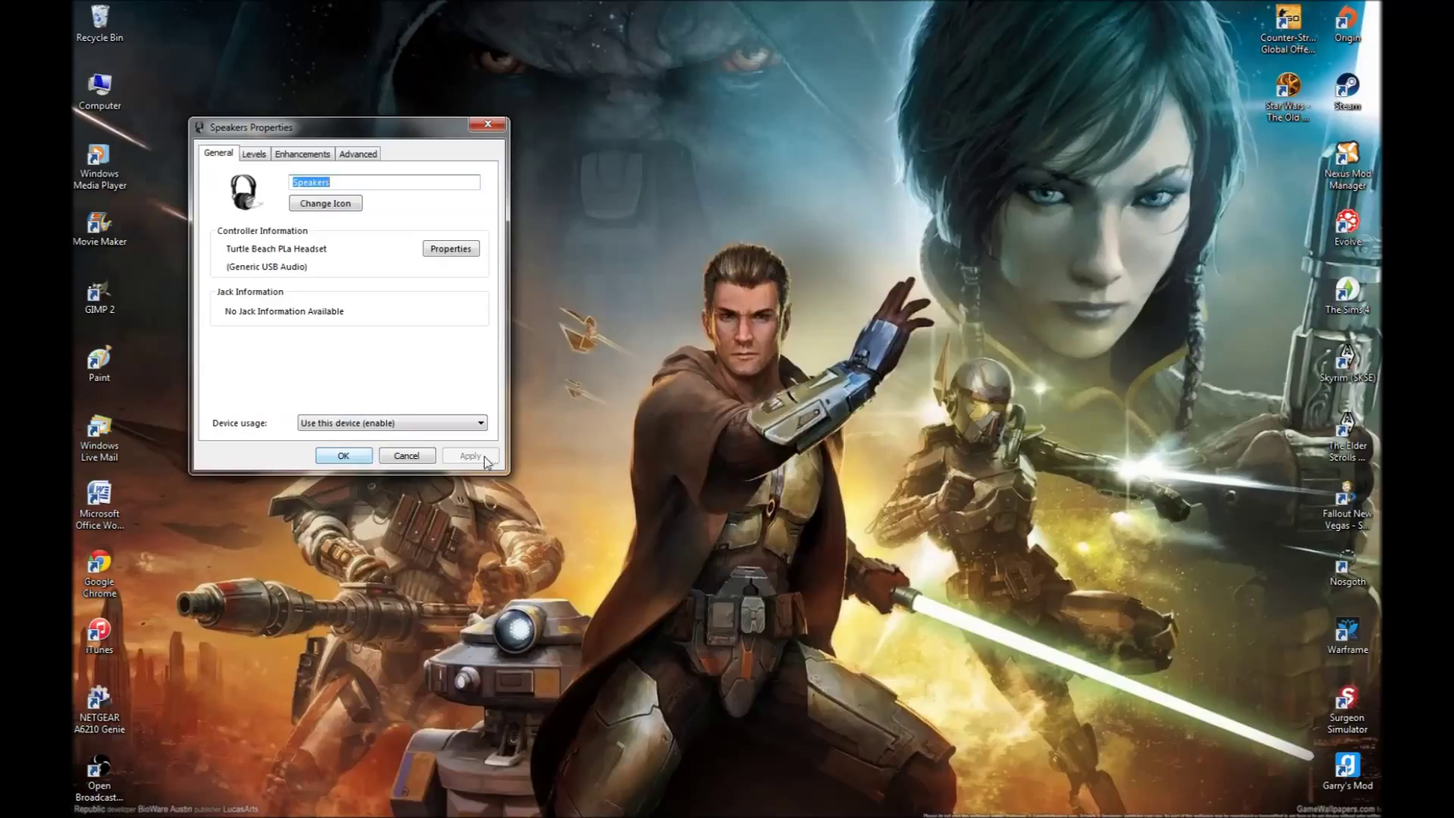
Step: Confirm Bass Boost on the Enhancements tab and close Speakers Properties with OK
left_click(300, 154)
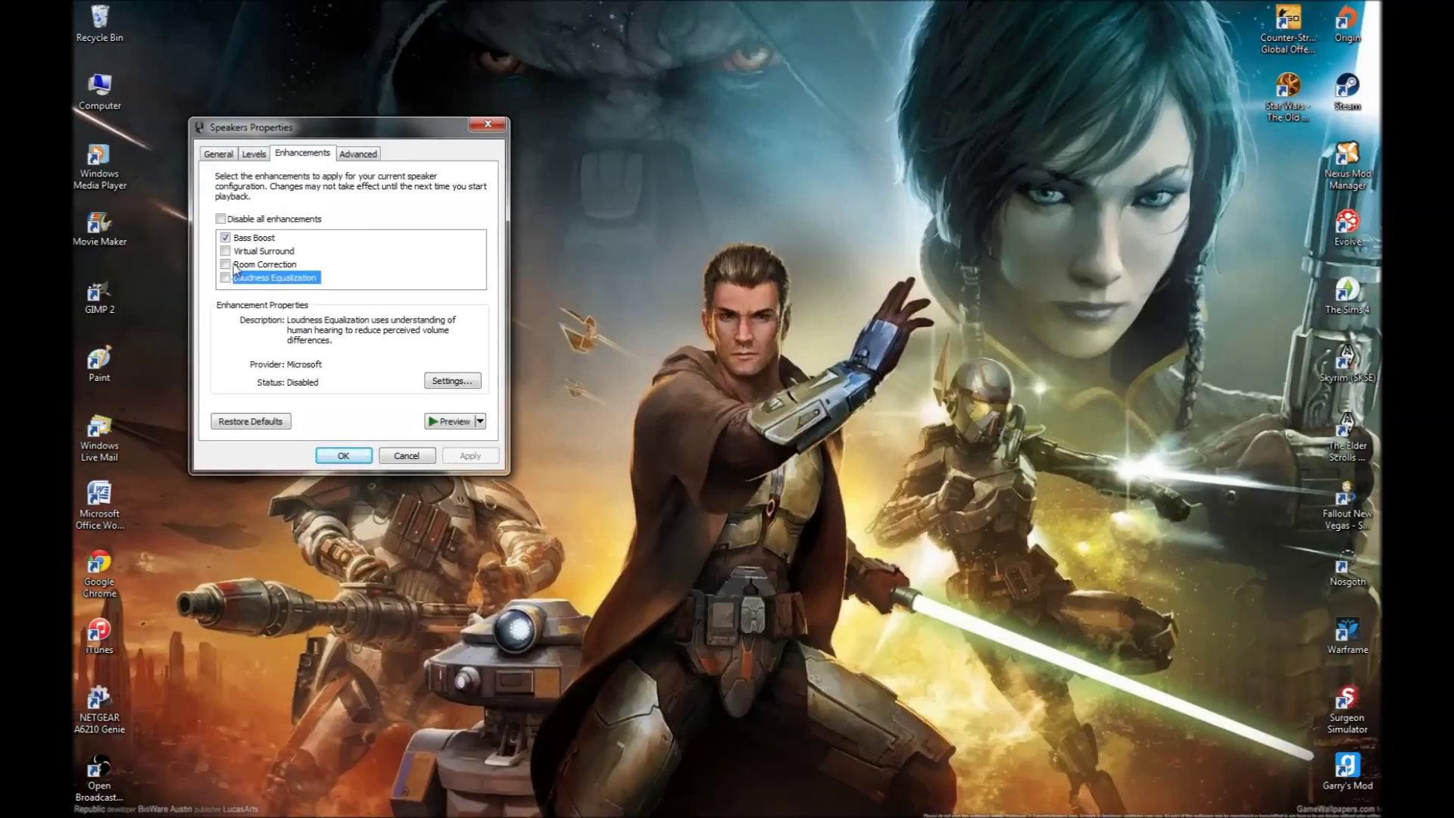
left_click(369, 455)
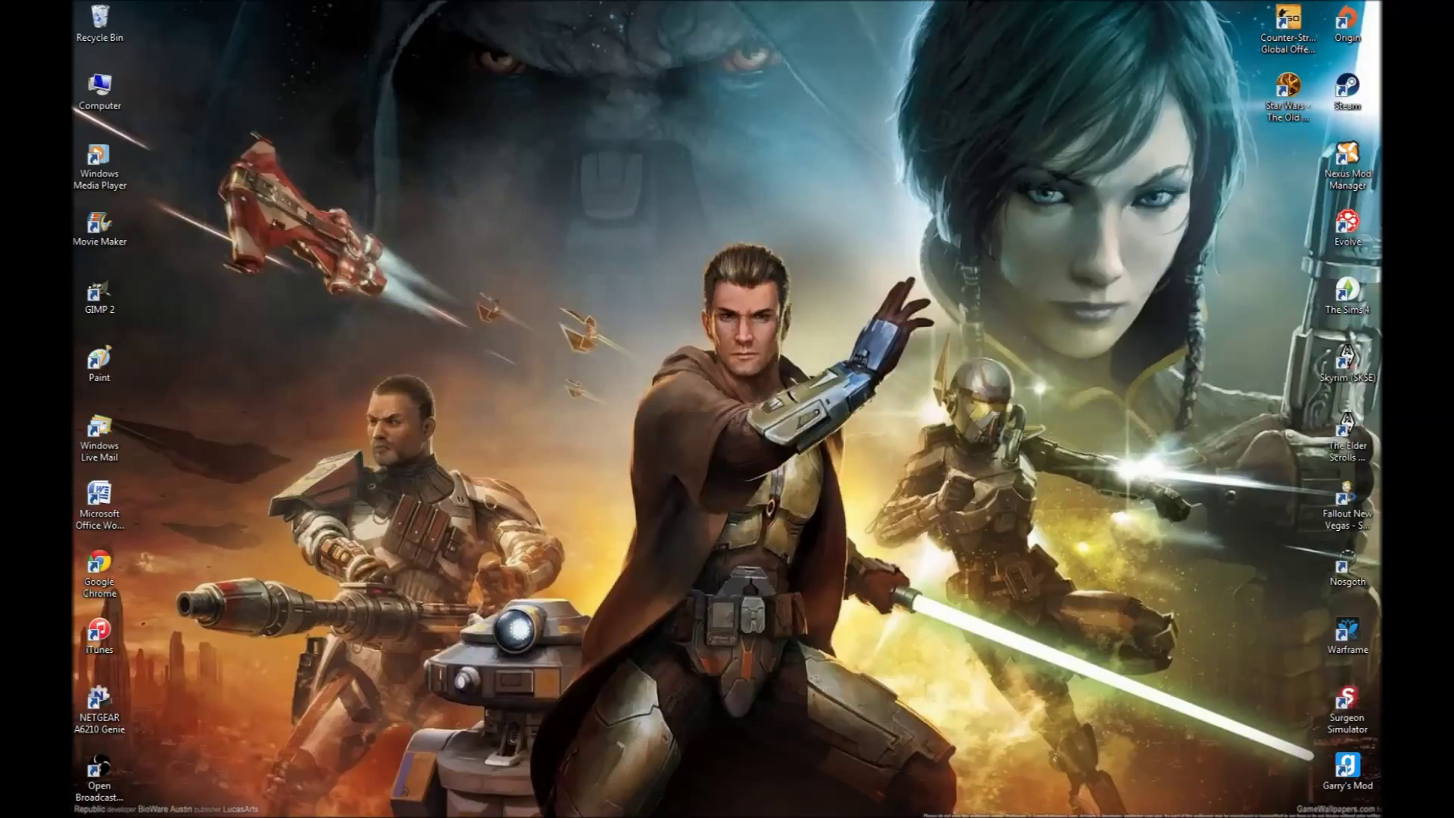